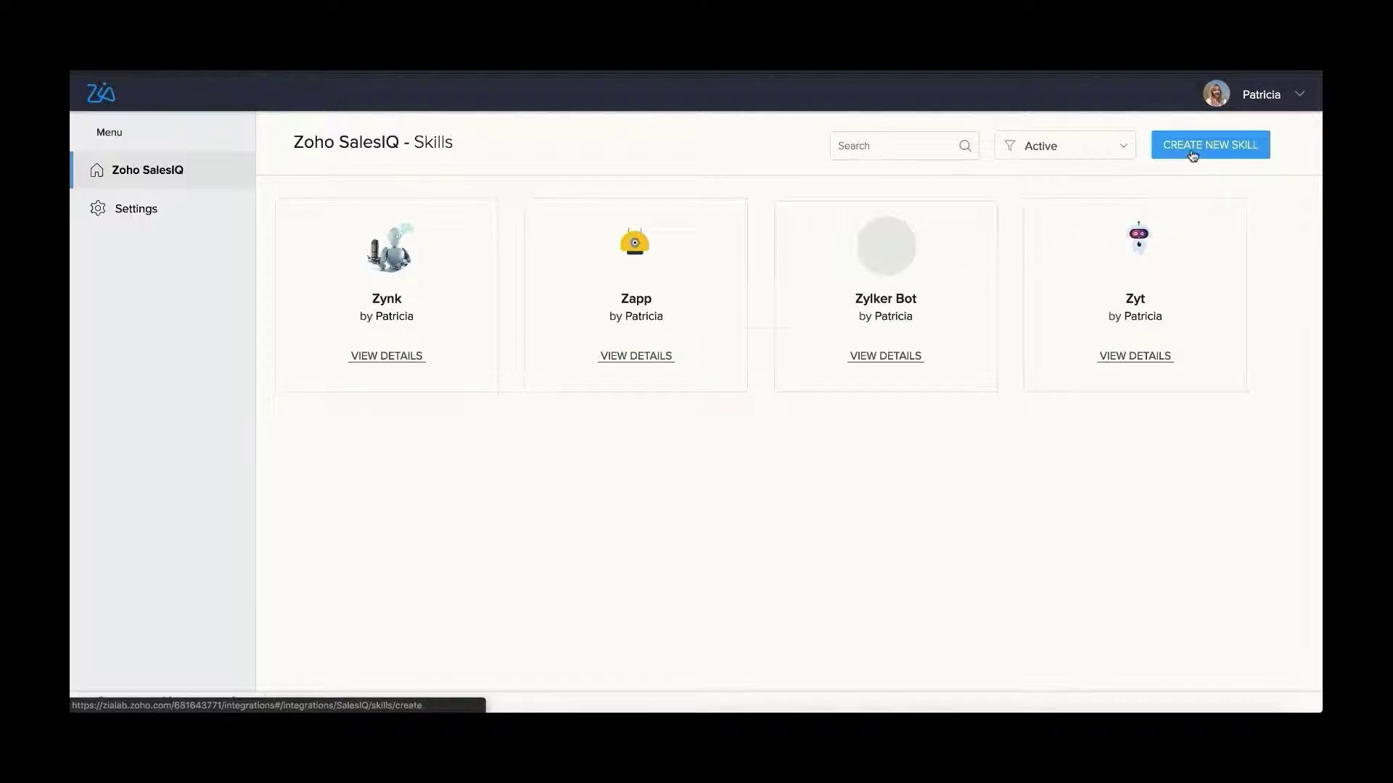
Create skill 'Zack' described 'Your website assistant' with an uploaded pink robot image.
left_click(1192, 149)
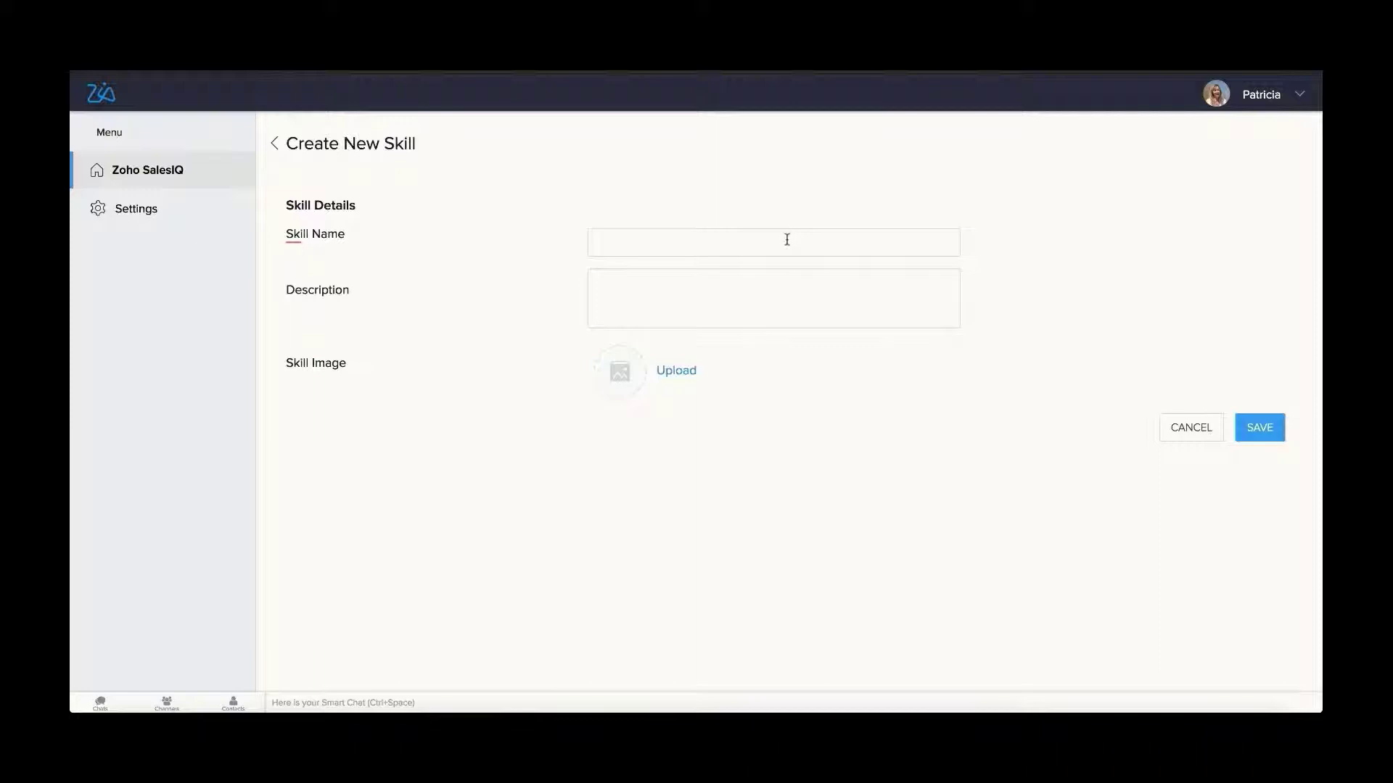
type("Zack")
type("Your website assistant")
left_click(669, 374)
left_click(1056, 402)
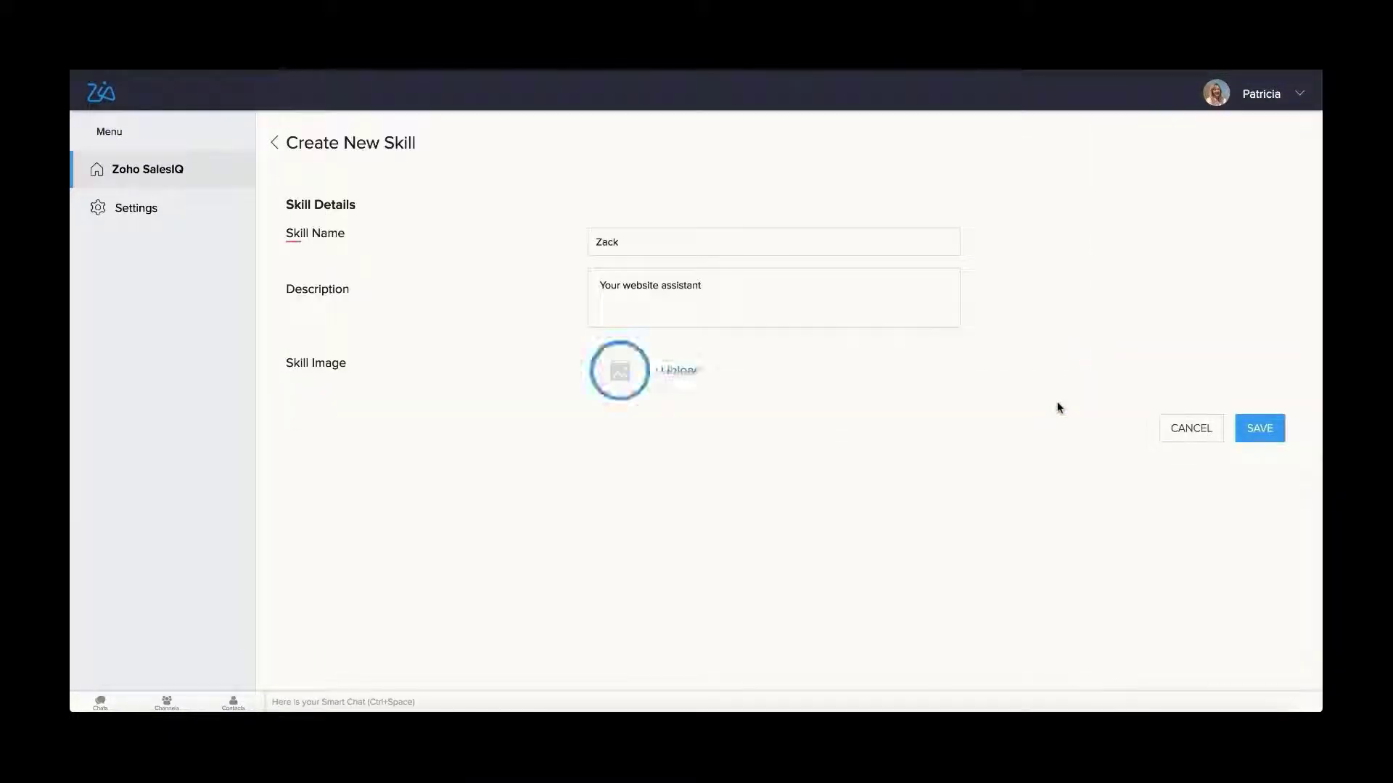
left_click(1259, 432)
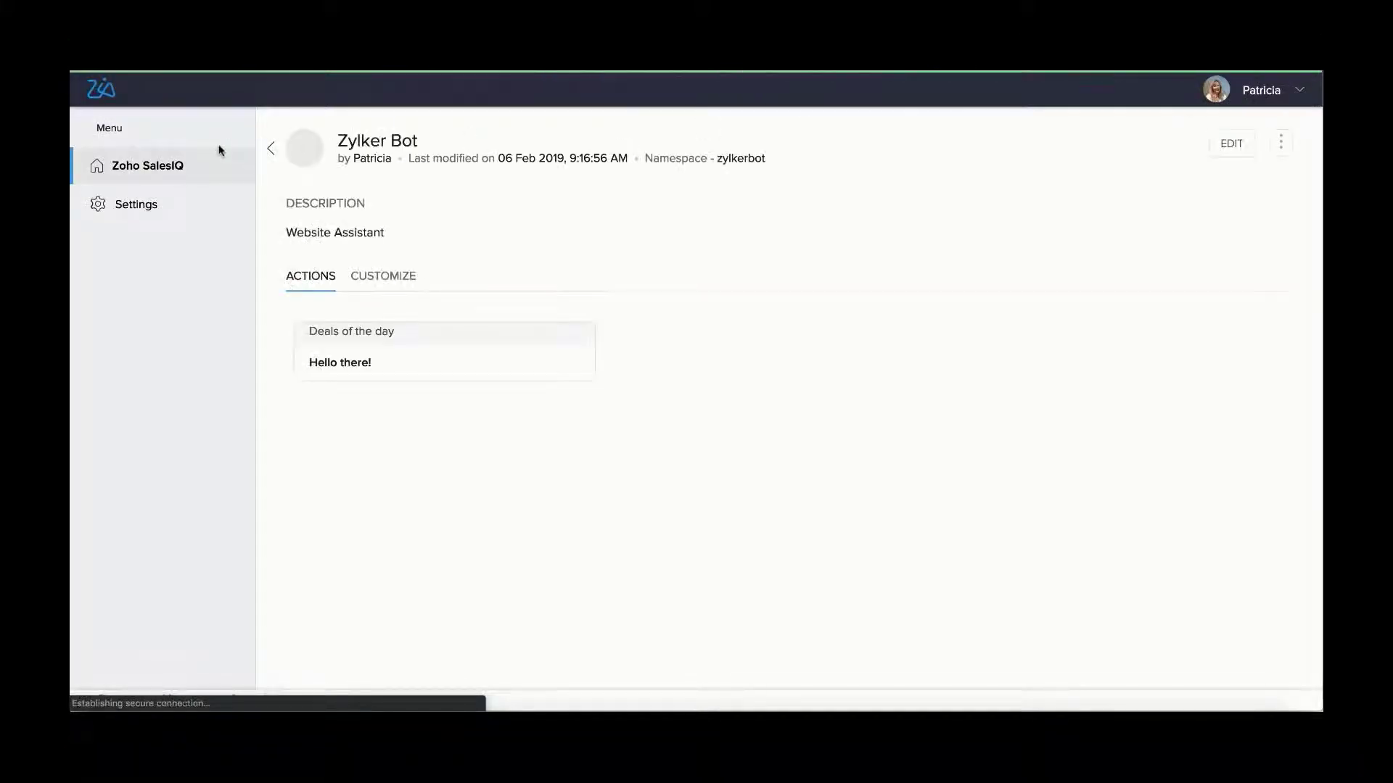
Open the Zapp skill's details and view its customizable Welcome action.
left_click(173, 165)
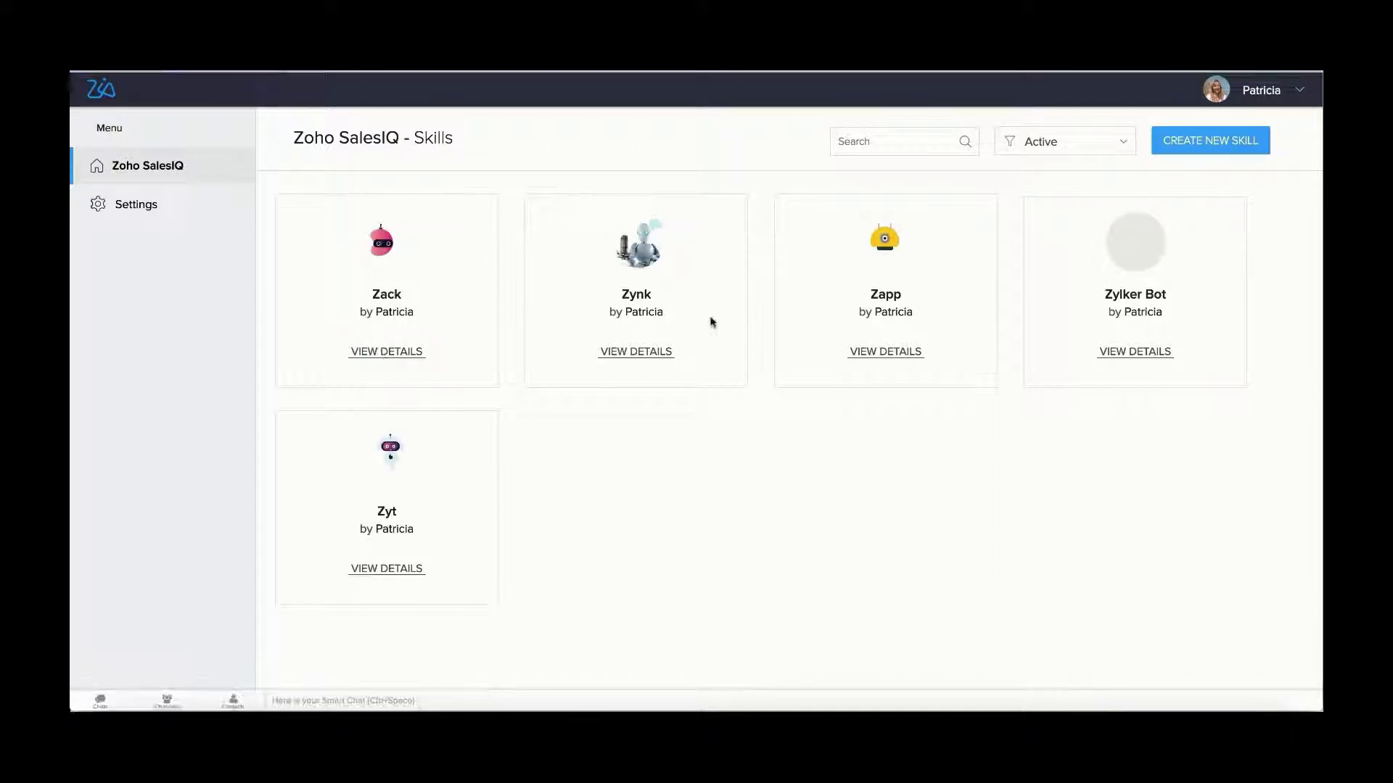
left_click(879, 354)
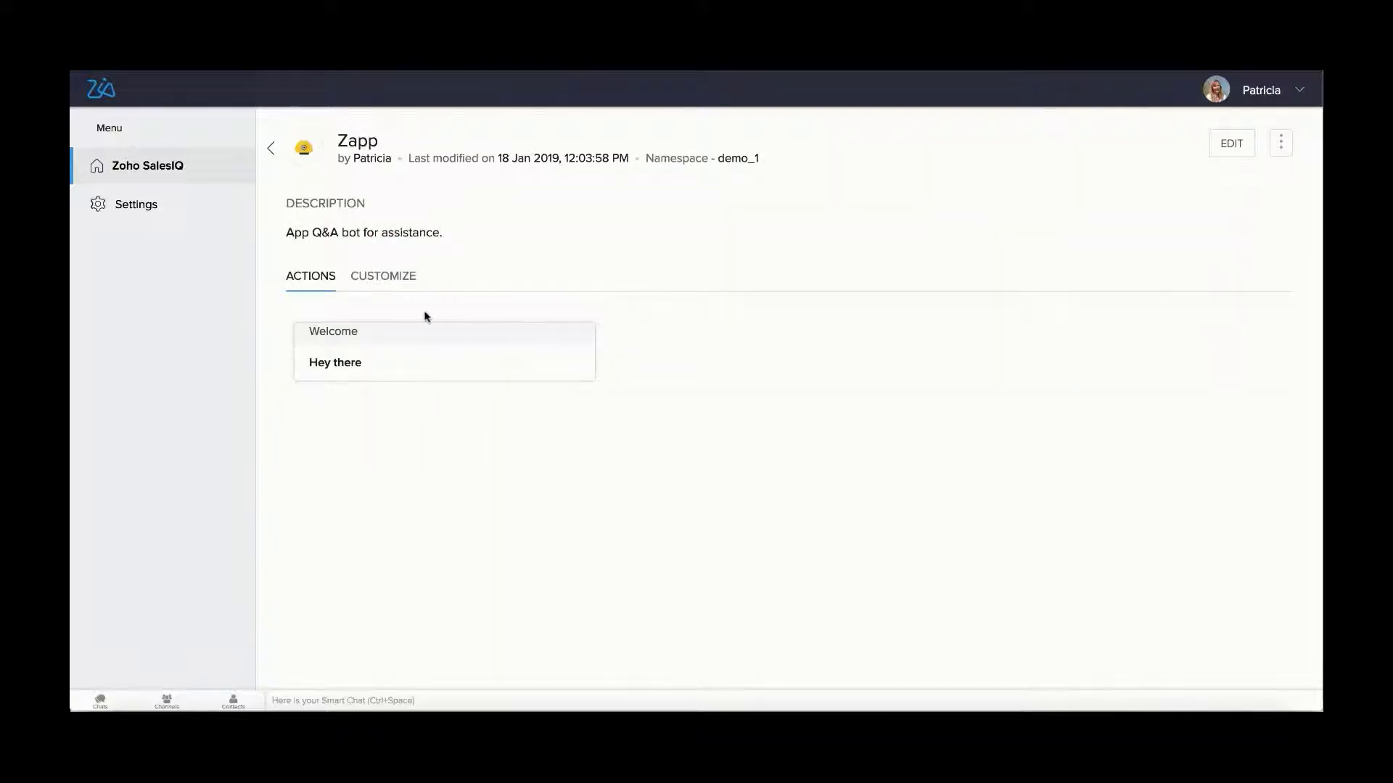
left_click(383, 279)
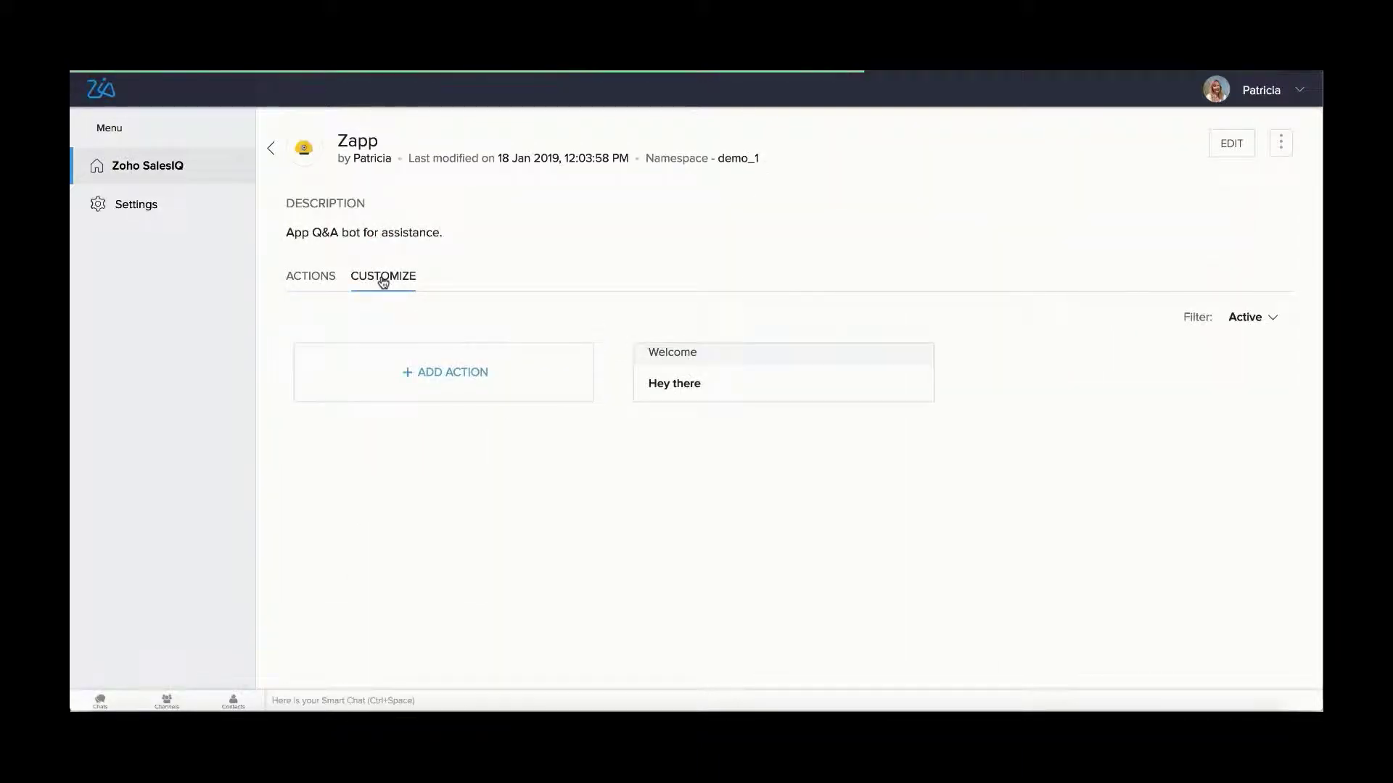
Start a 'Deals of the day' action that answers a question with a direct answer.
left_click(429, 373)
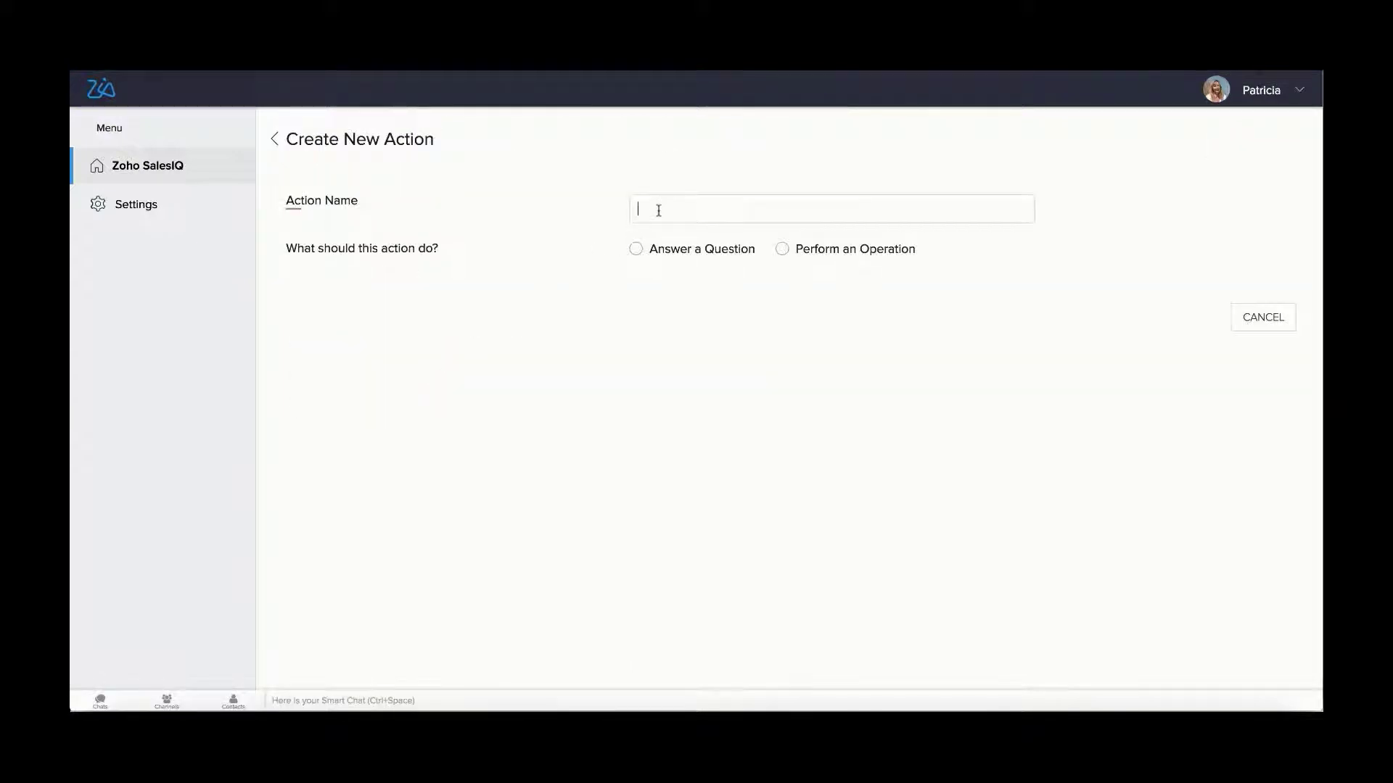
type("Deals of the day")
left_click(636, 251)
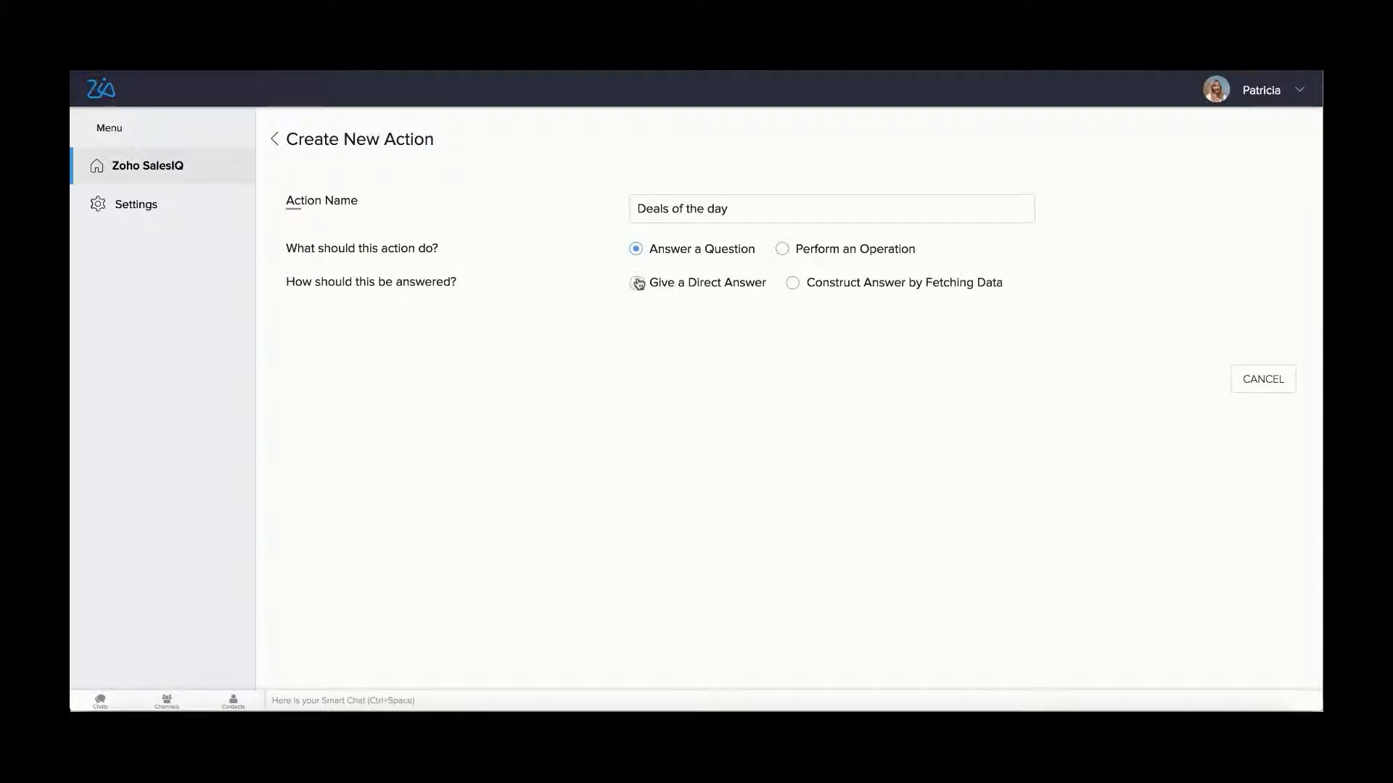
left_click(636, 282)
left_click(637, 285)
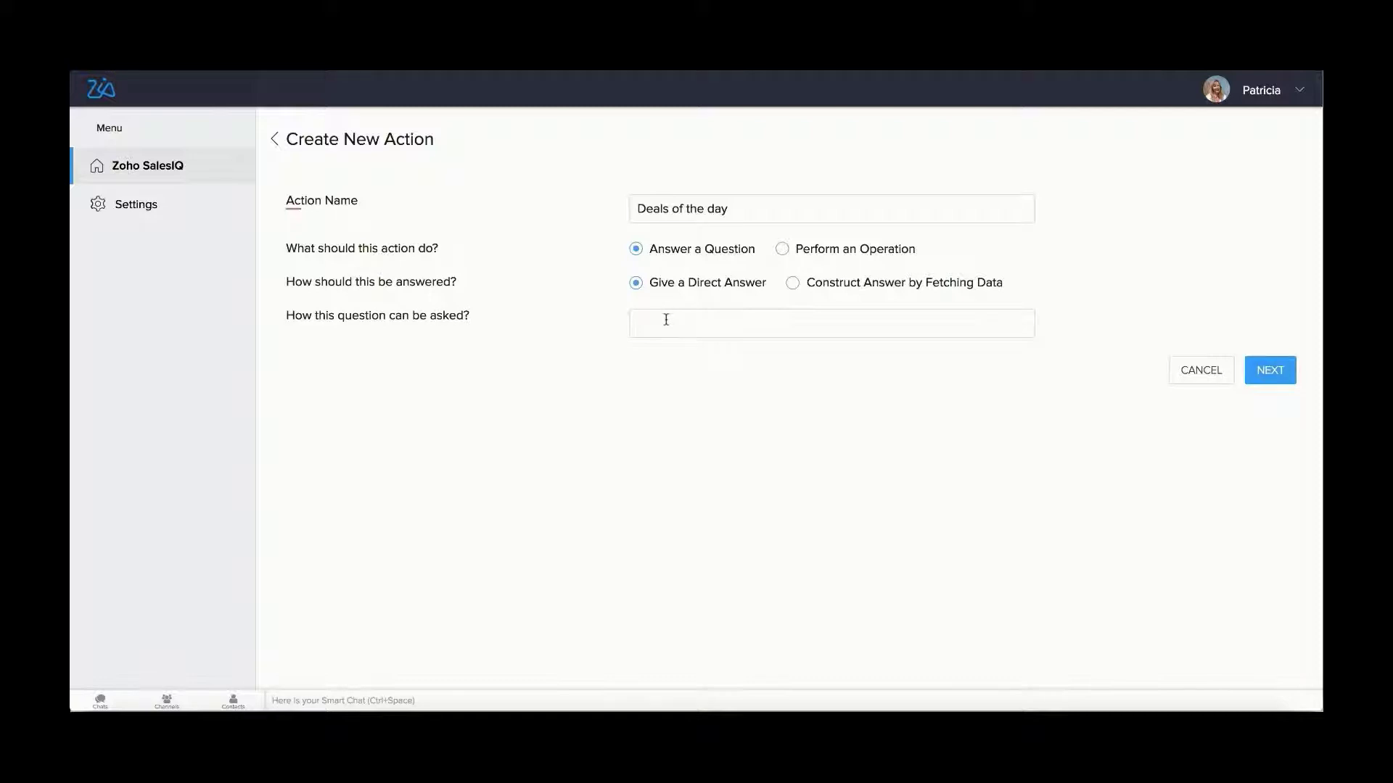
Answer 'What are the deals of the day?' with the watches, laptops and clothes discounts, add an invocation, and save.
type("What are the deals of the day?")
left_click(1270, 374)
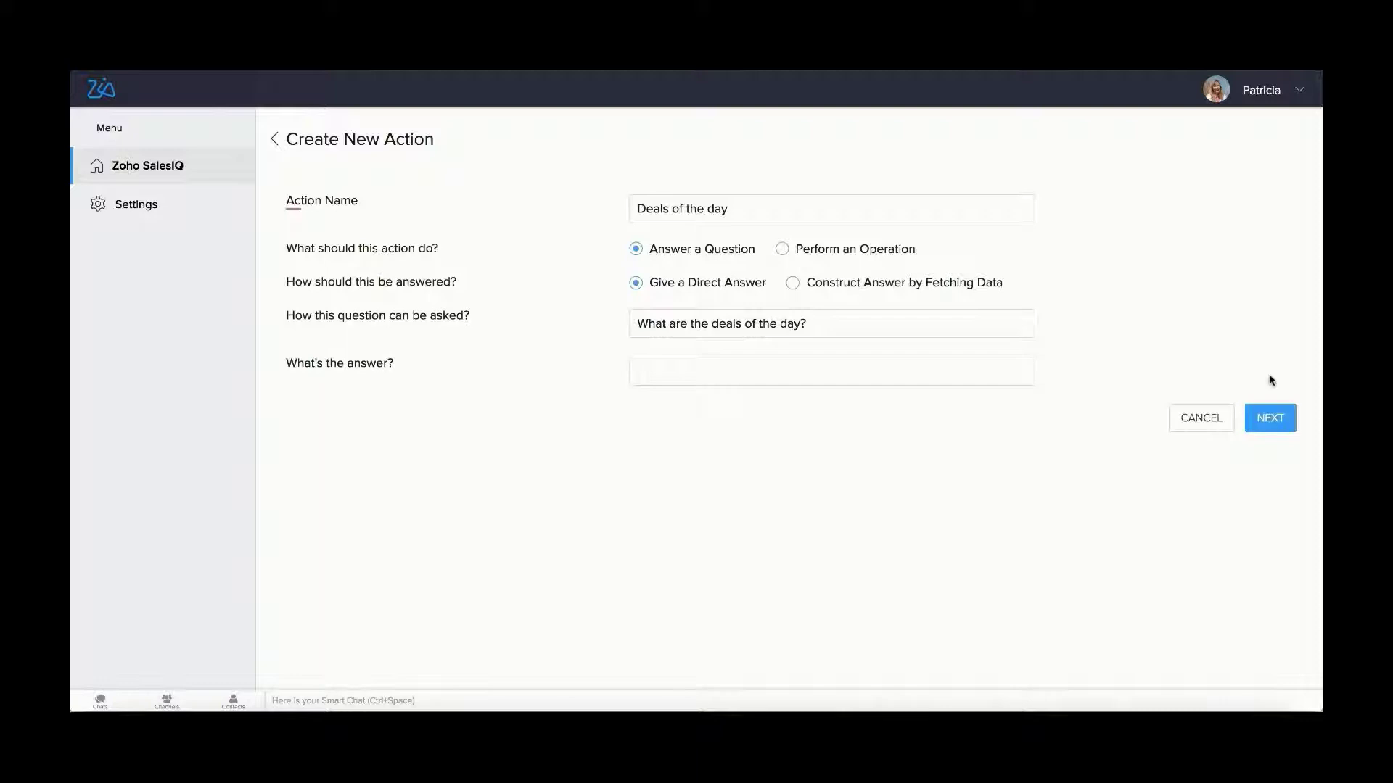
type("We have discounts on watches, laptops and clothes")
left_click(1265, 418)
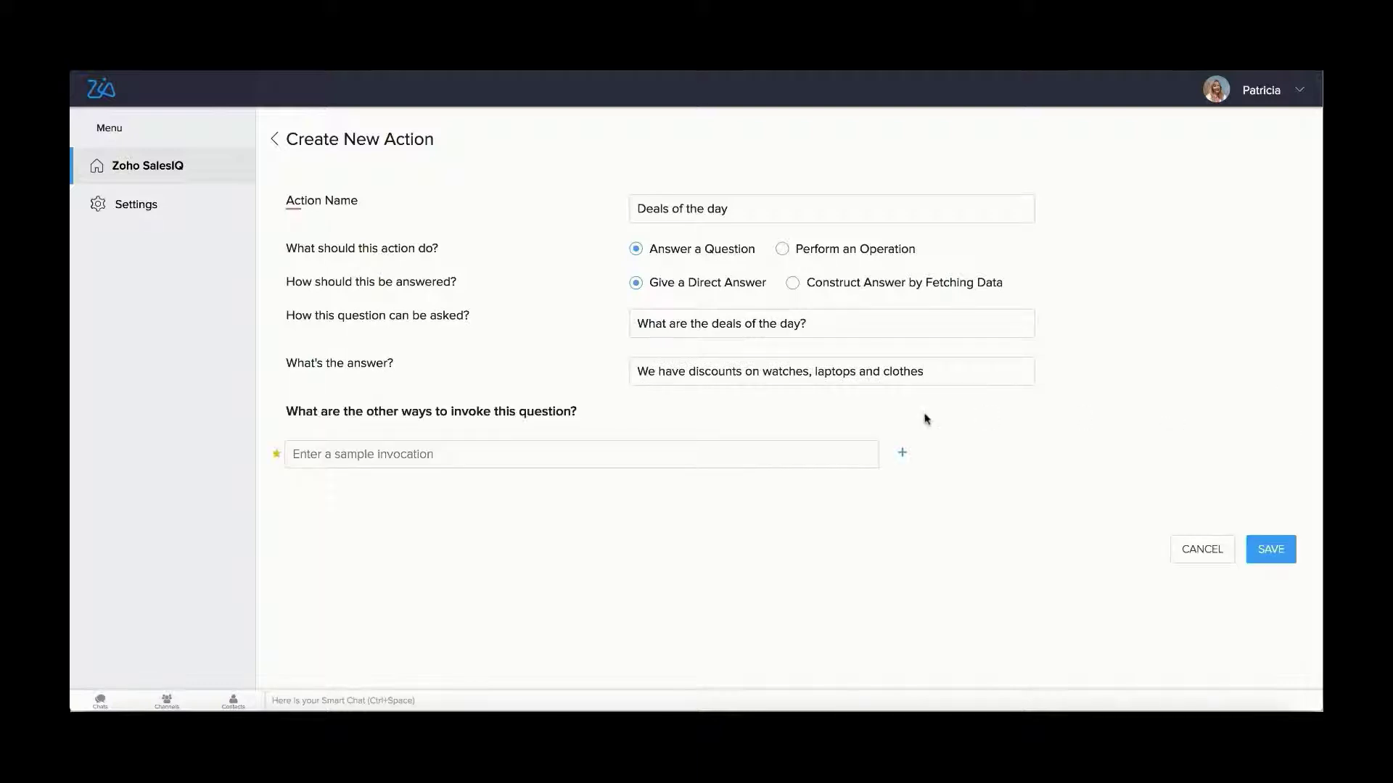
left_click(801, 453)
type("Deals of the ")
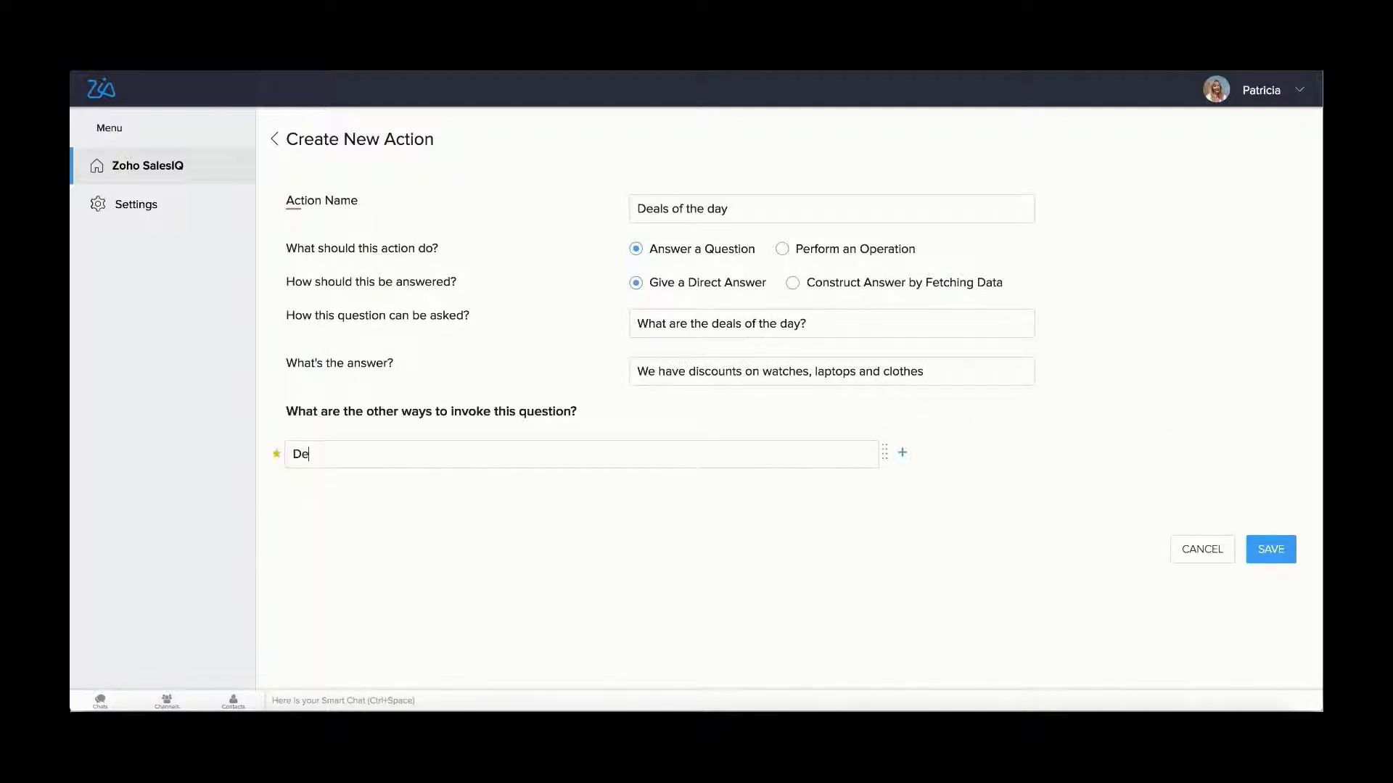
type("da")
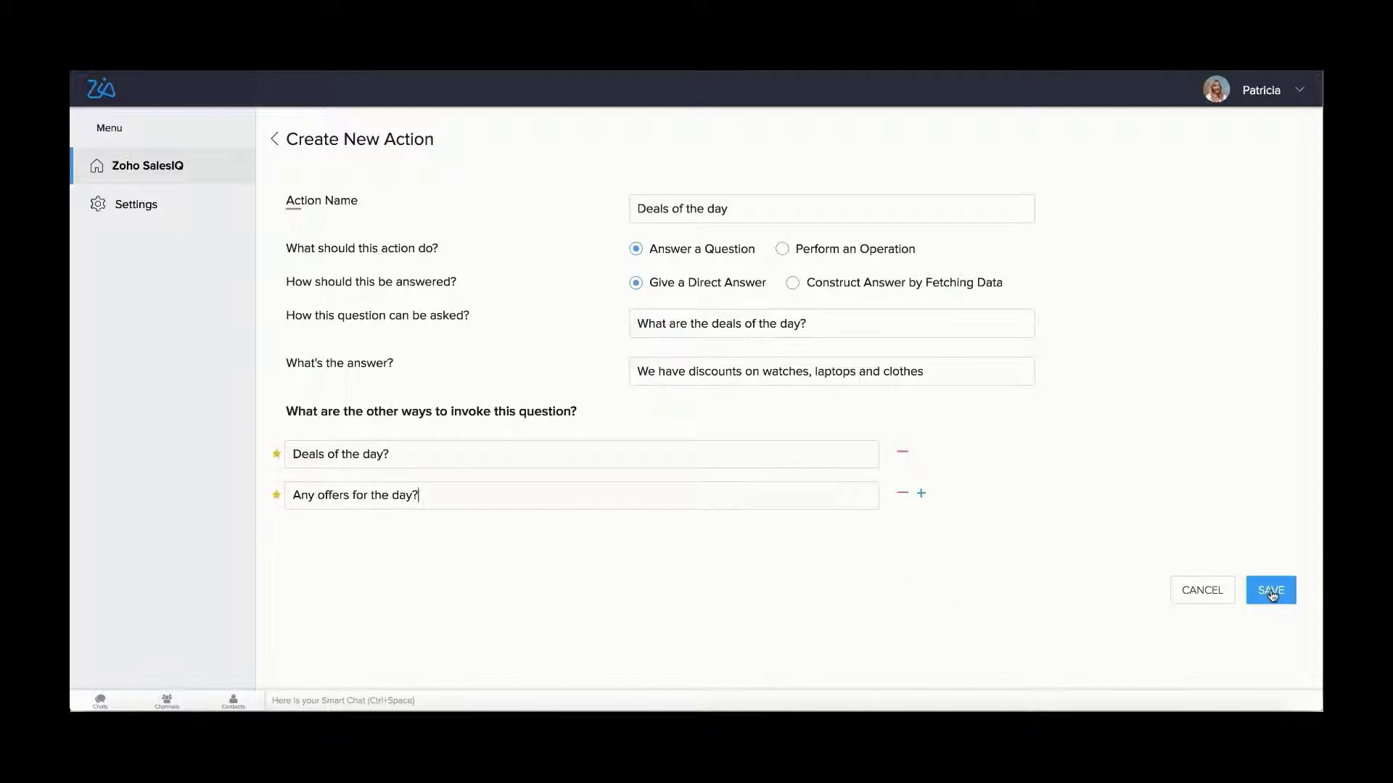
left_click(1271, 591)
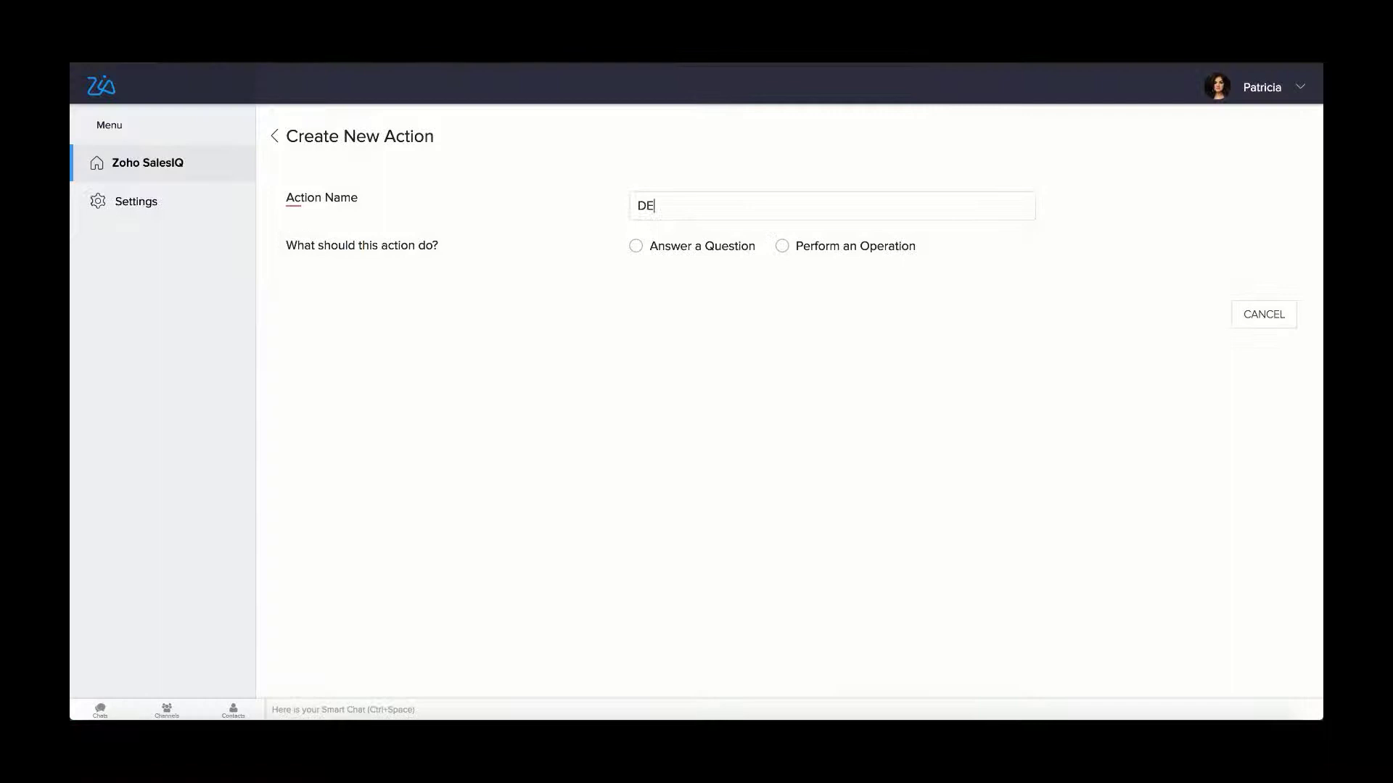
Name the action 'Deals of the day', answering 'Are there any deals for the day?' by fetching data.
type(" the day")
left_click(637, 248)
left_click(792, 280)
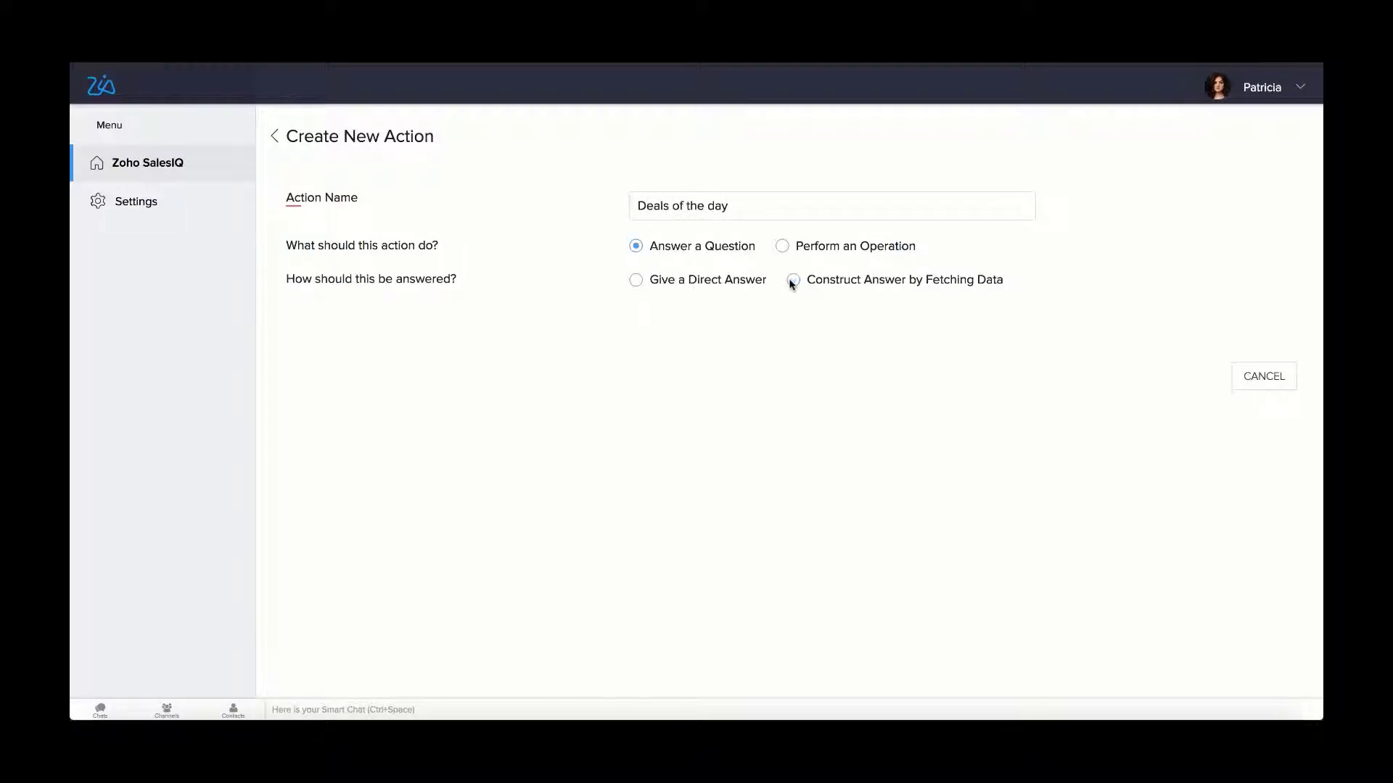
left_click(583, 359)
type("Are there any deals")
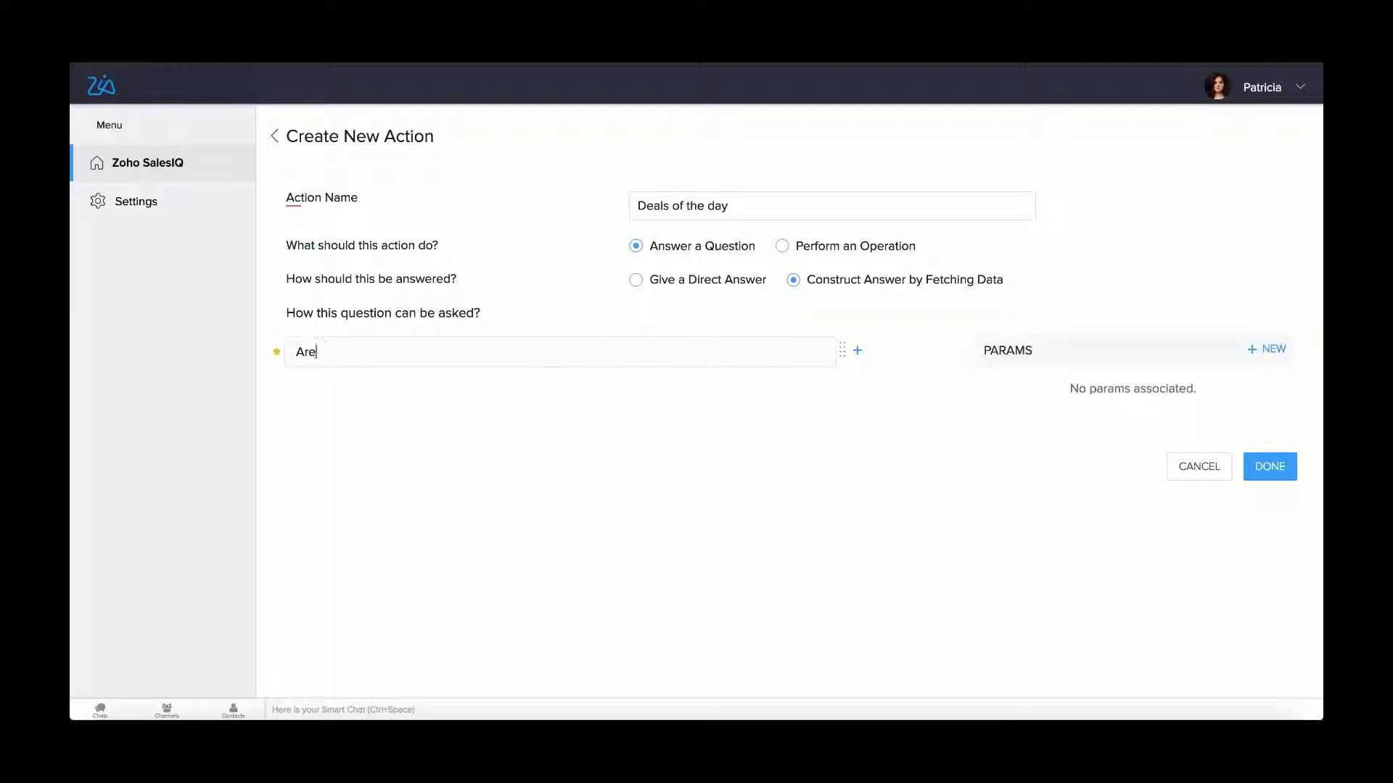
type(" for the day?")
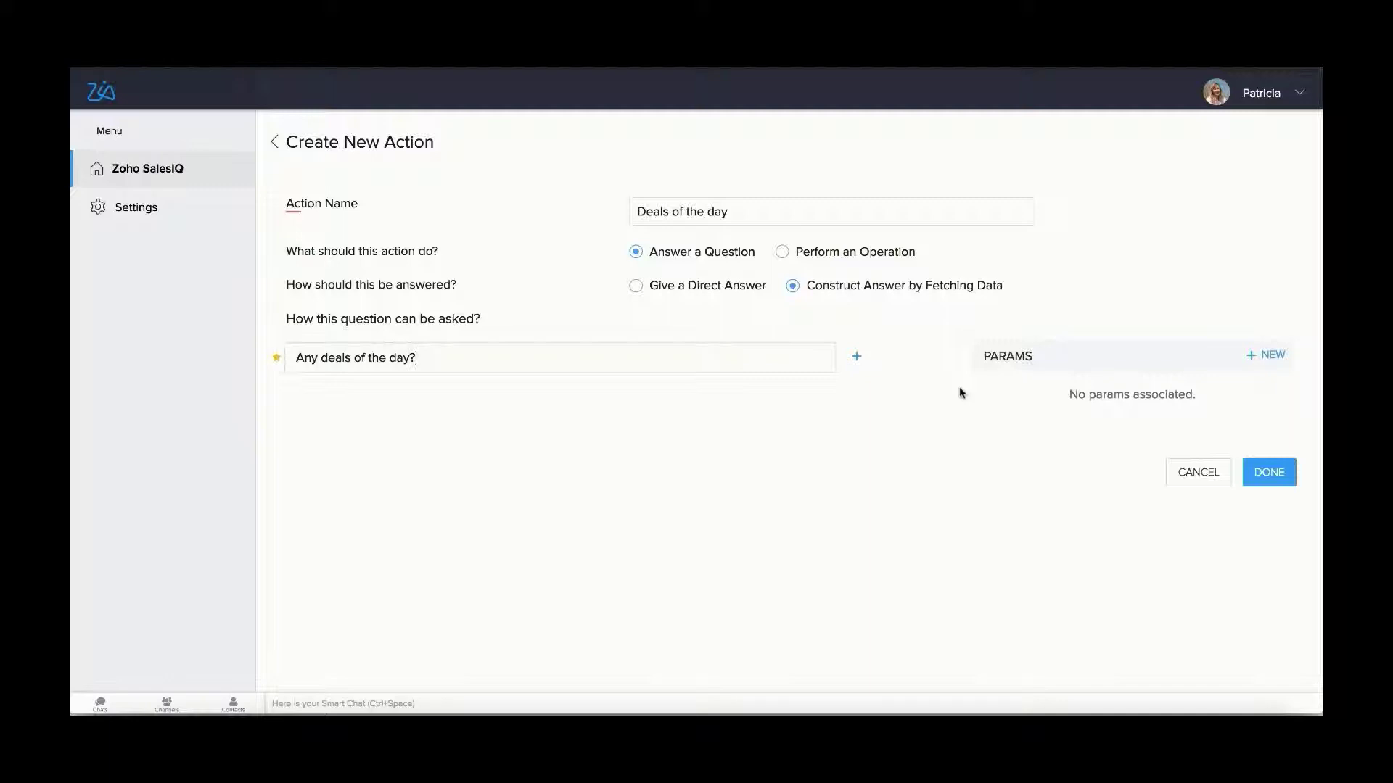
Add a Number parameter 'offerpercentage' and finish creating the action.
left_click(1252, 360)
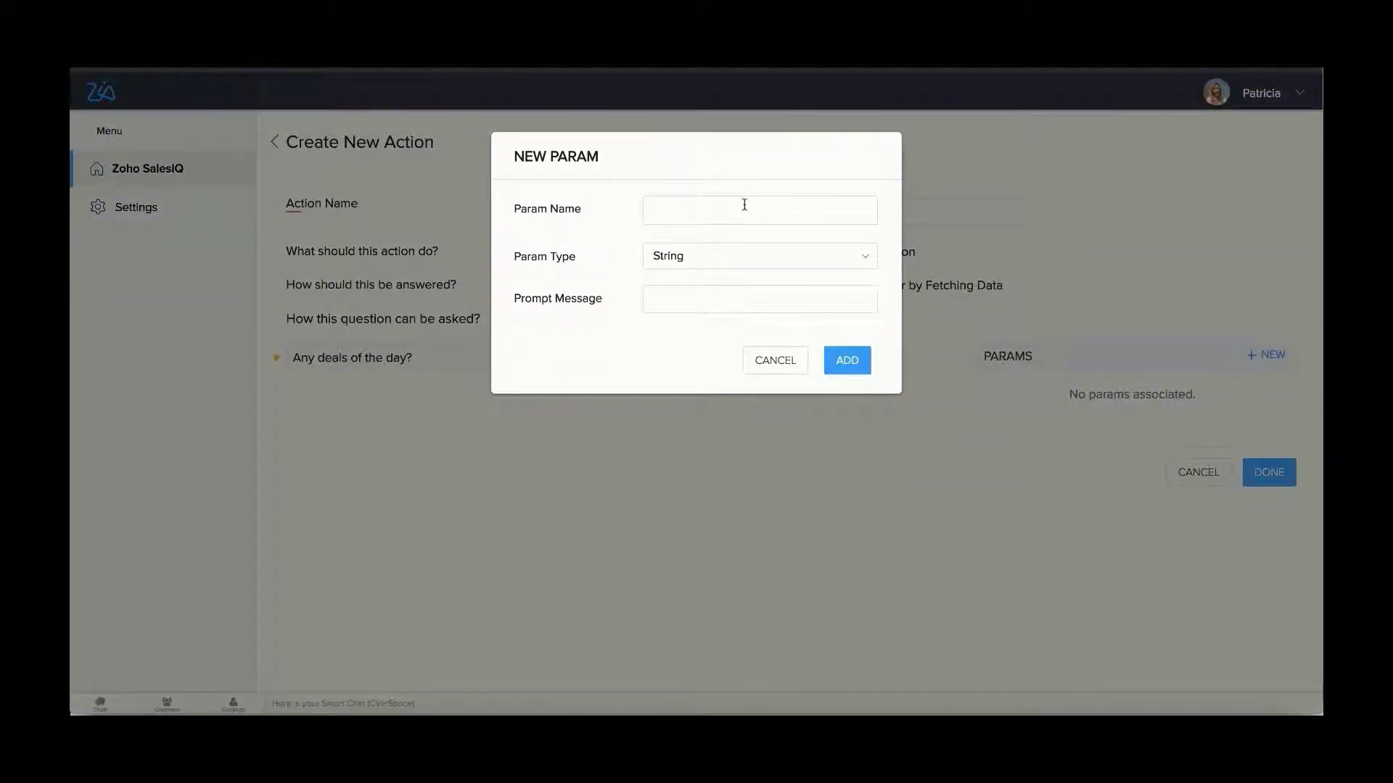
left_click(744, 204)
type("offerpercentage")
left_click(702, 260)
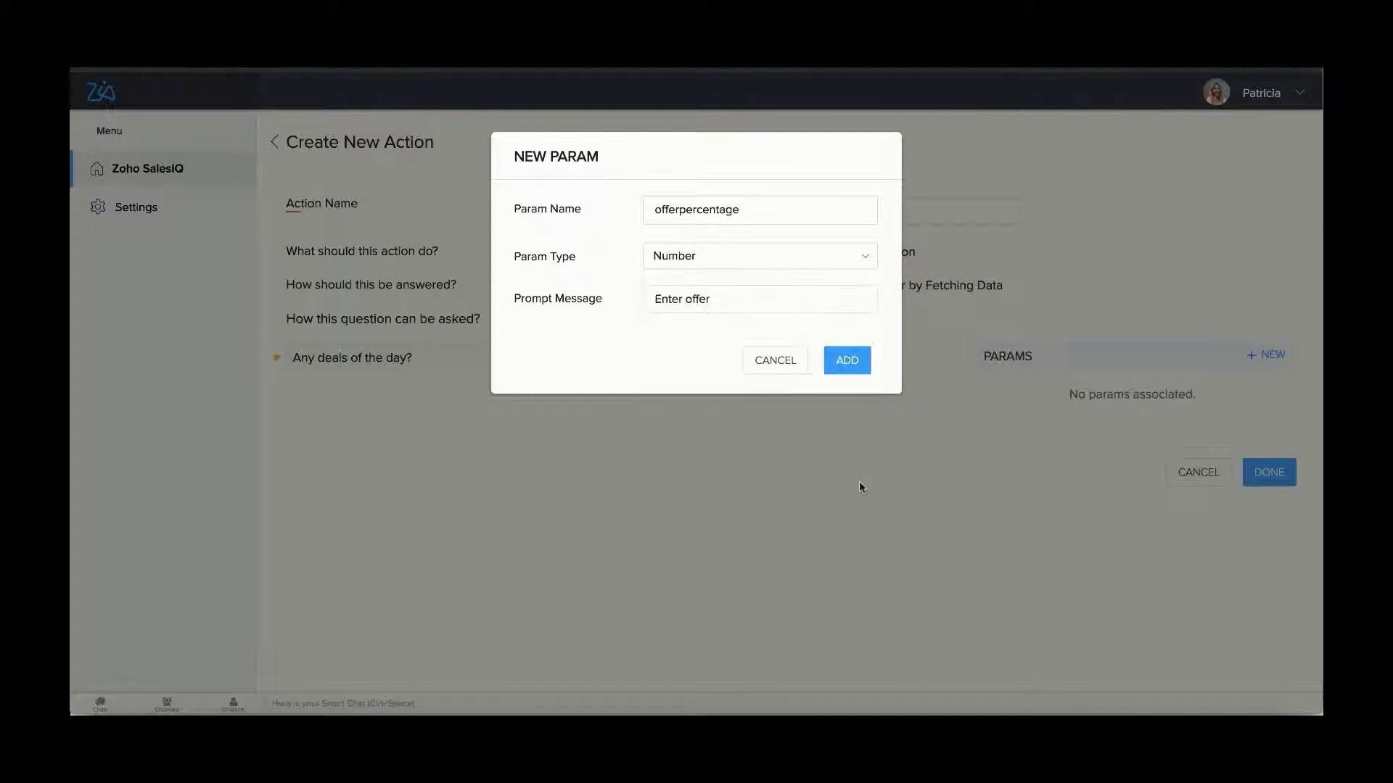
left_click(858, 363)
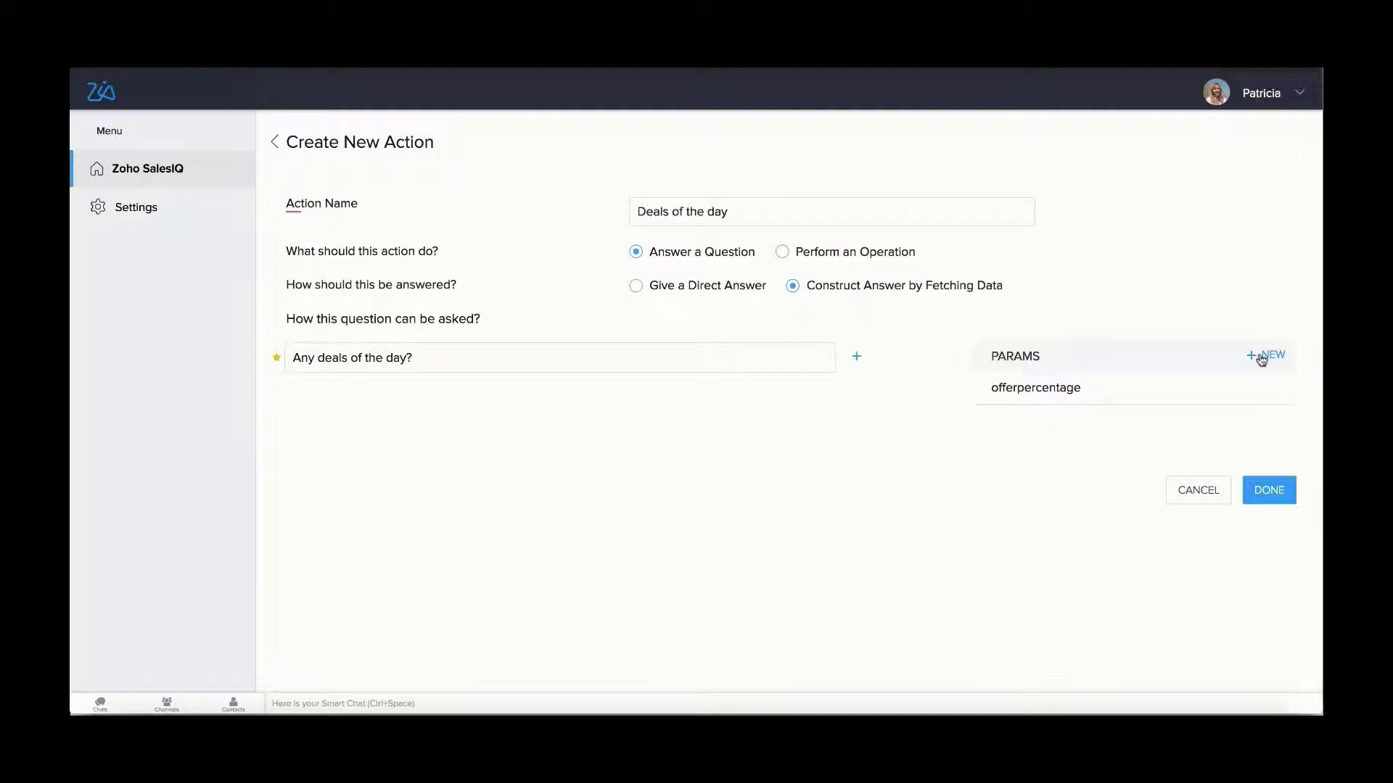
left_click(1267, 493)
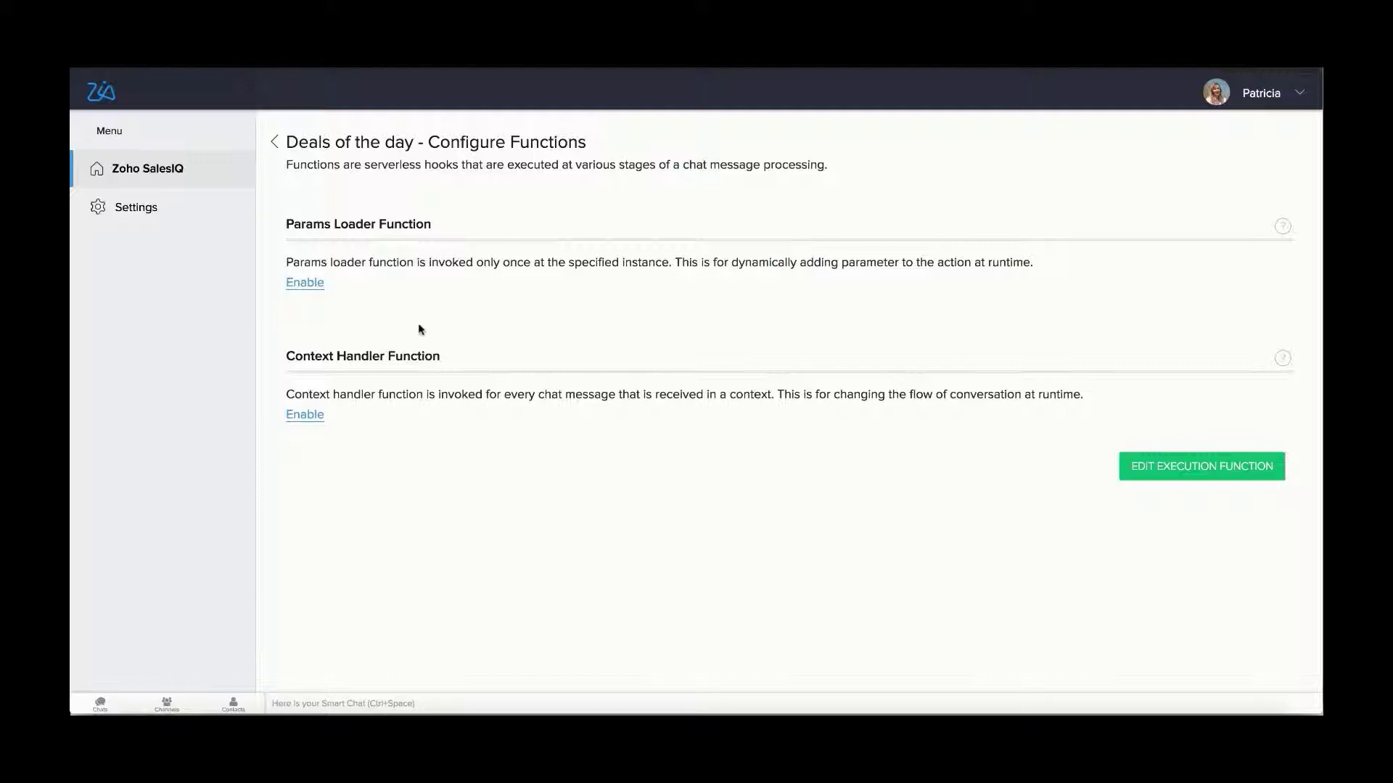
Replace the Params Loader code with the star-rating parameter script, save it, and enable the Context Handler.
left_click(309, 283)
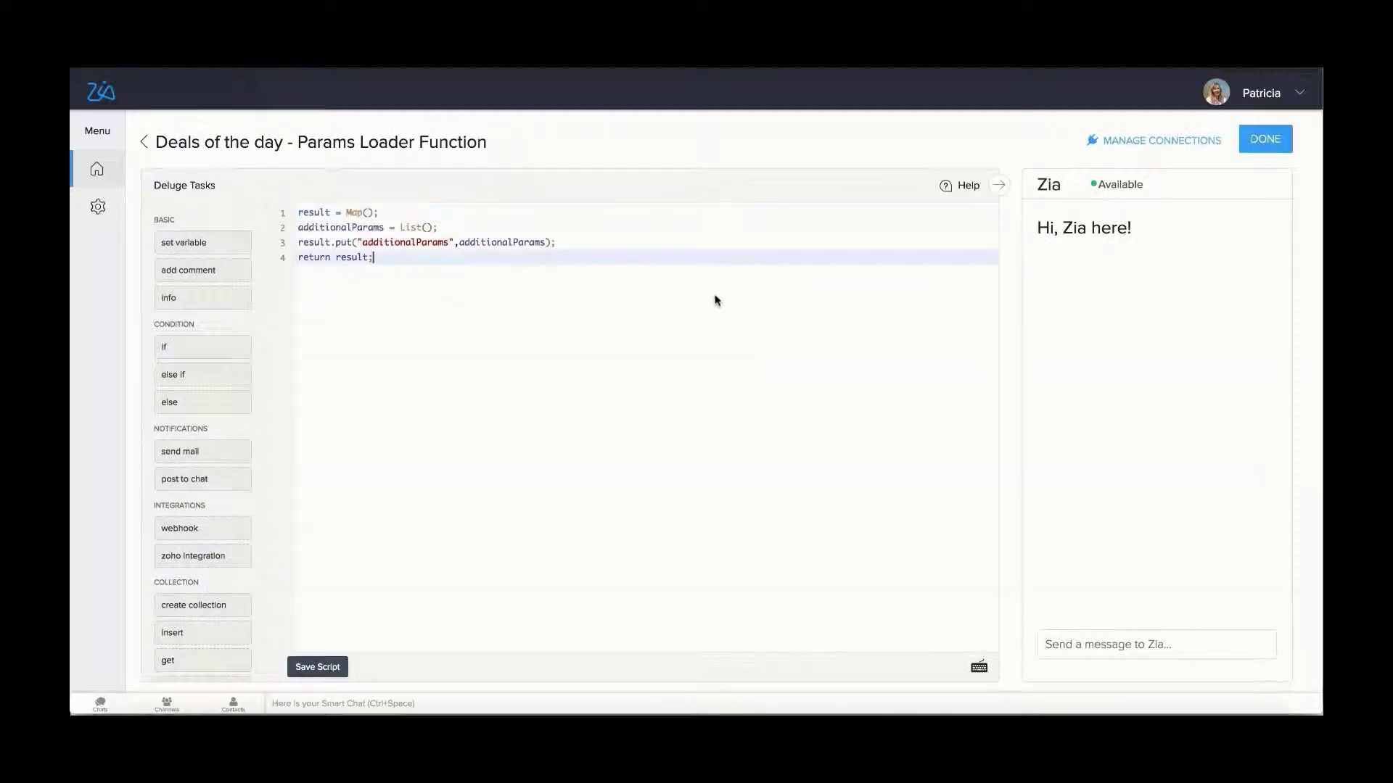
key("ctrl+a")
key("BackSpace")
type("result = Map(); response = Map(); response.put(\"action\", \"reply\"); response.put(\"replies\", {     \"Please rate us for our support\" }); response.put(\"input\", {     \"type\": \"star-rating\",     \"level\": \"5\" }); additionalParams = {     {         \"name\": \"rating\",         \"data_type\": \"INTEGER\",         \"input_mode\": \"TEXTUAL\",         \"prompt_msg\": \"Please rate us for our support\",         \"data\": response     } }; result.put(\"additionalParams\", additionalParams); return result;")
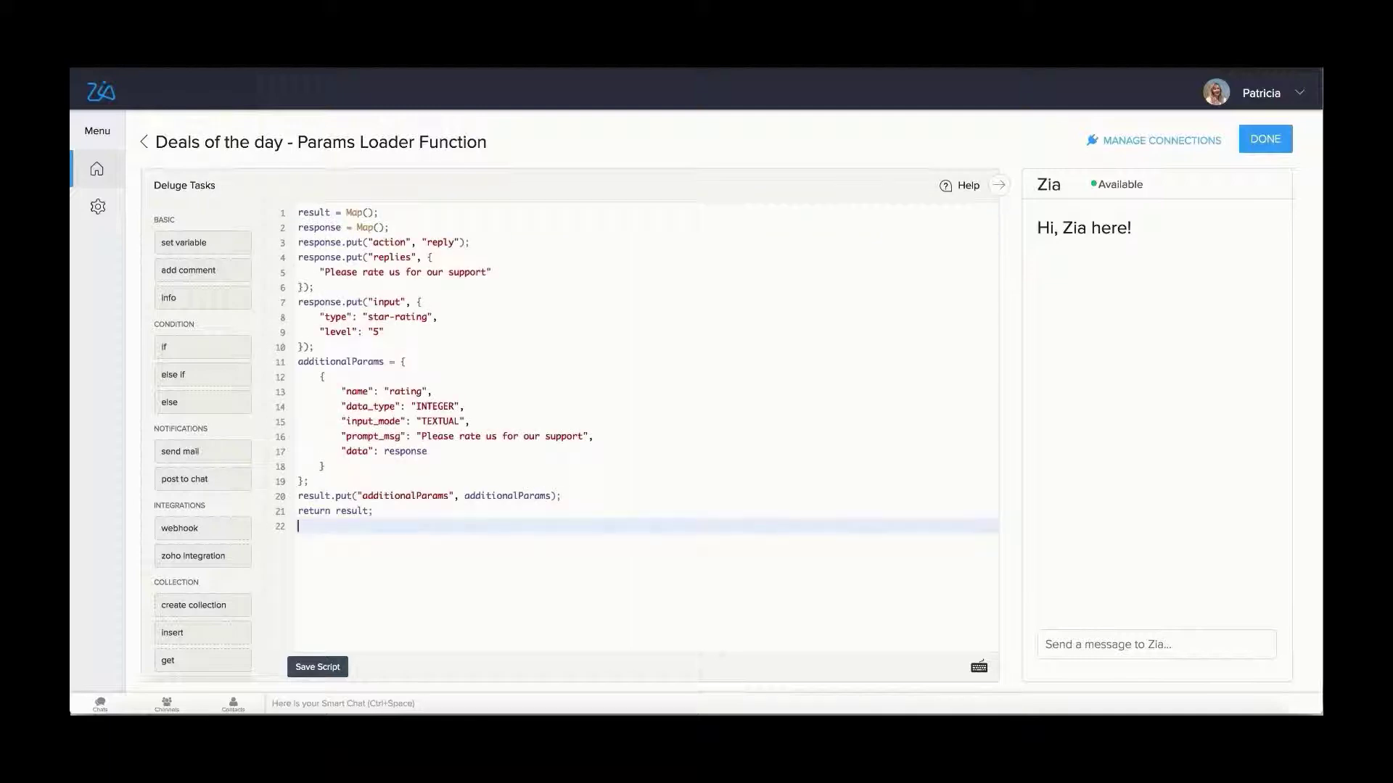
left_click(322, 669)
left_click(143, 142)
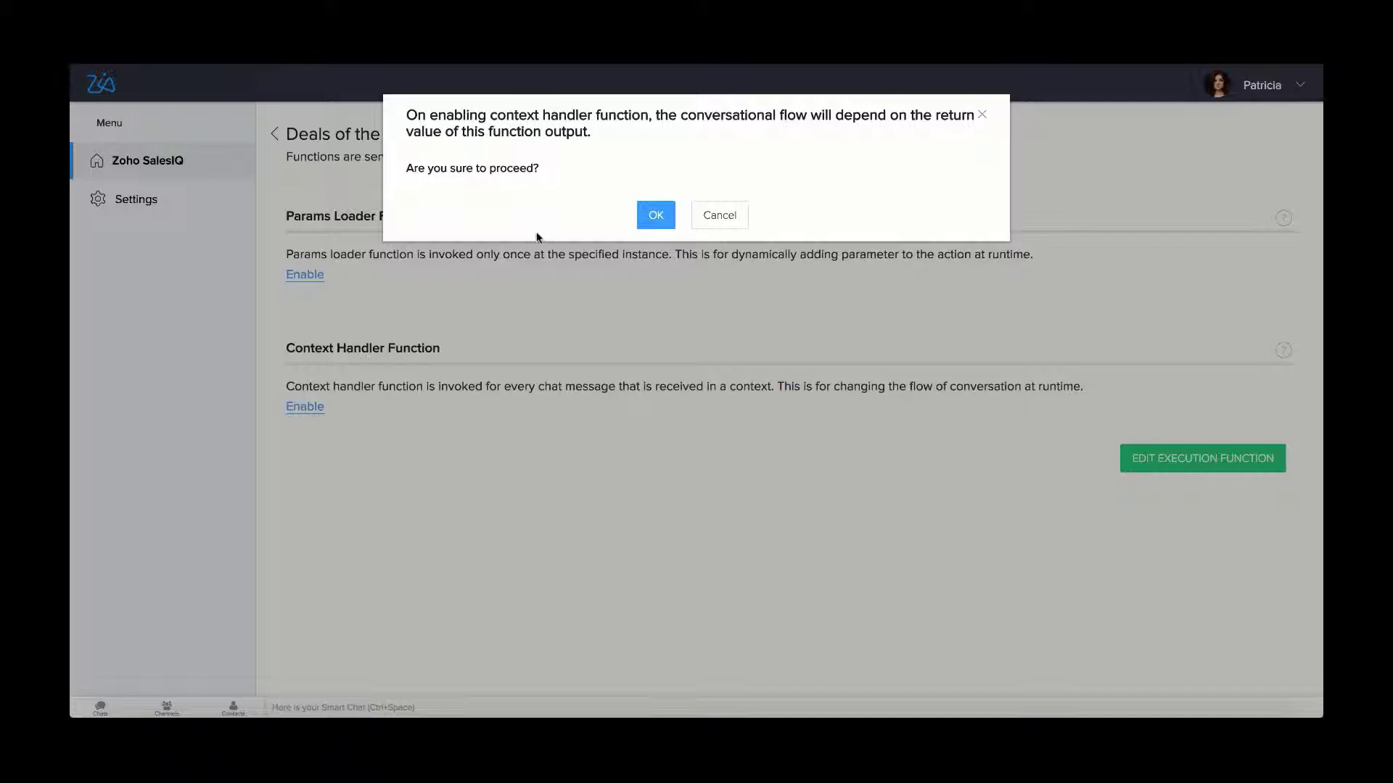
left_click(654, 216)
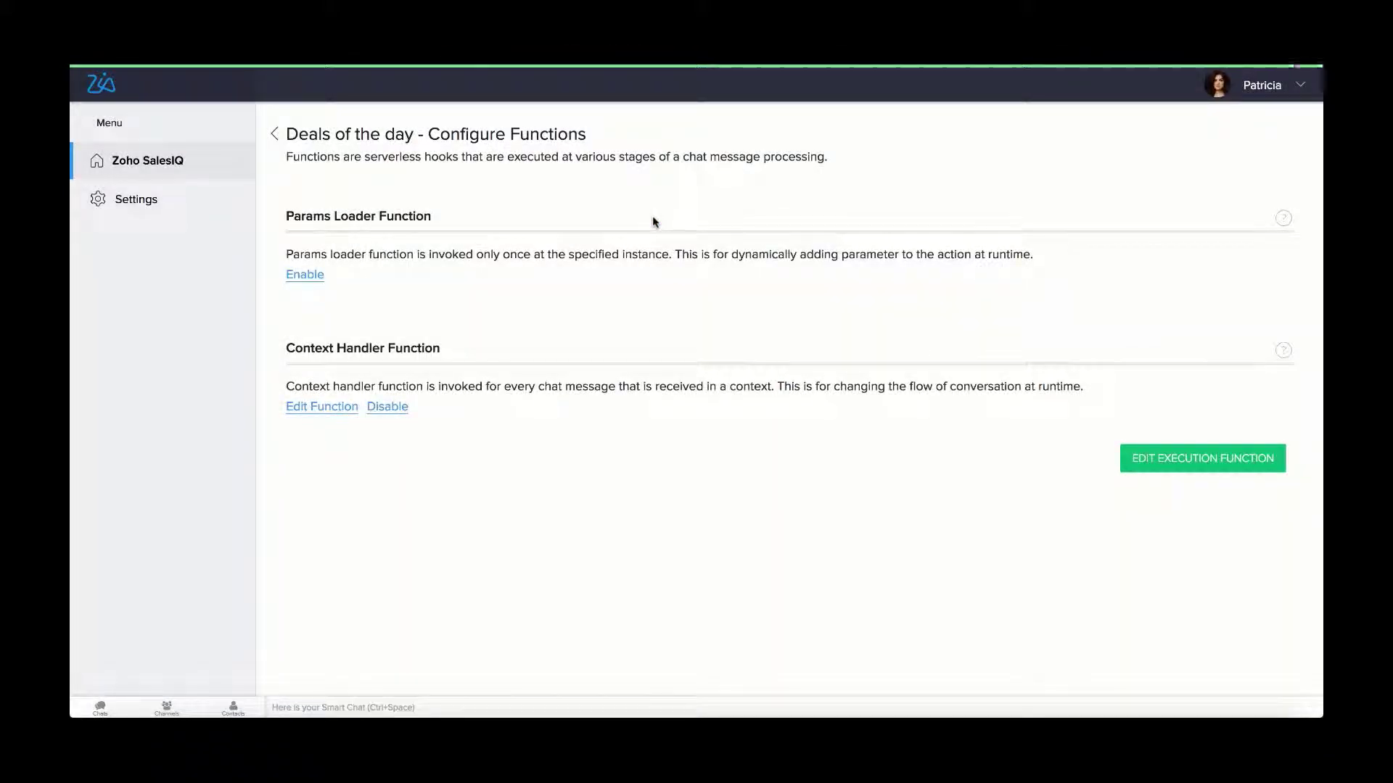
Replace the Context Handler's default code with the pasted star-rating prompt script and save it.
left_click(455, 258)
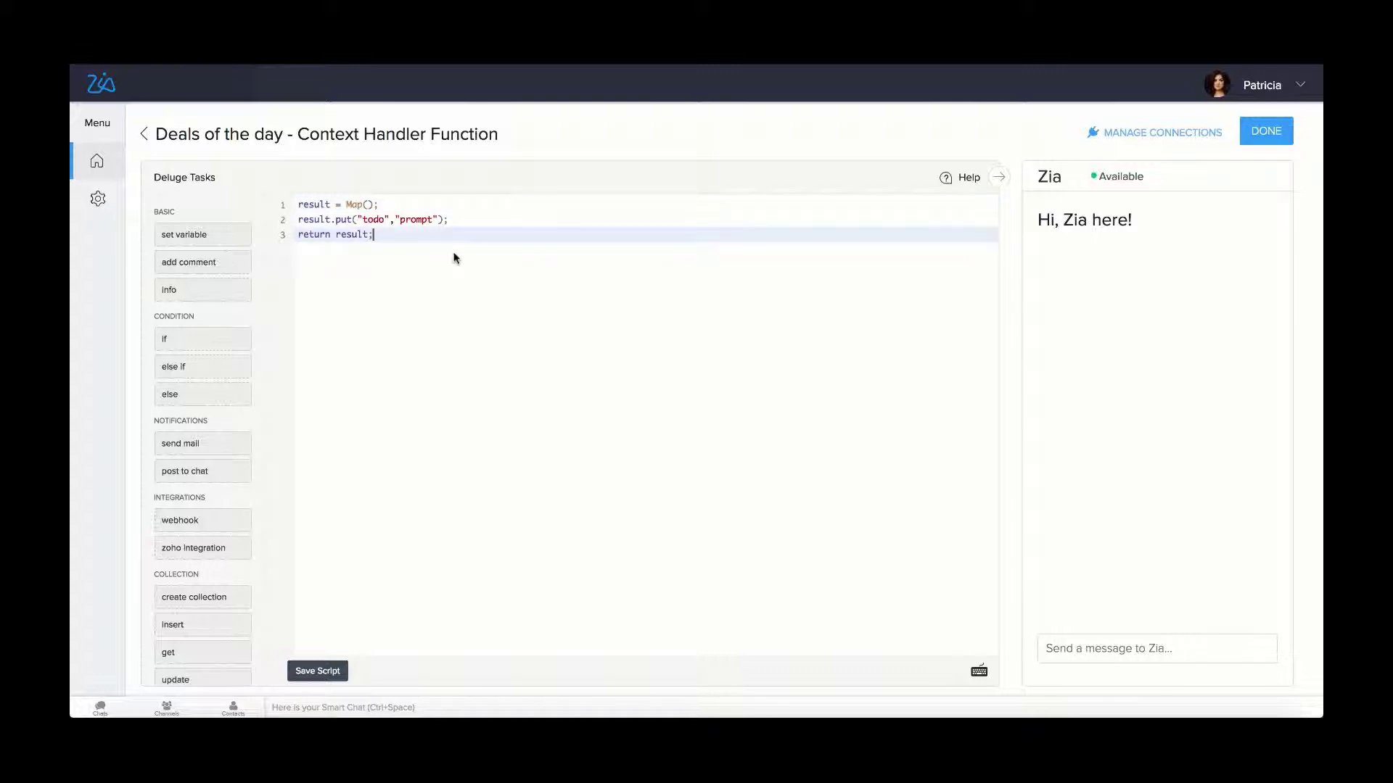
key("ctrl+a")
key("BackSpace")
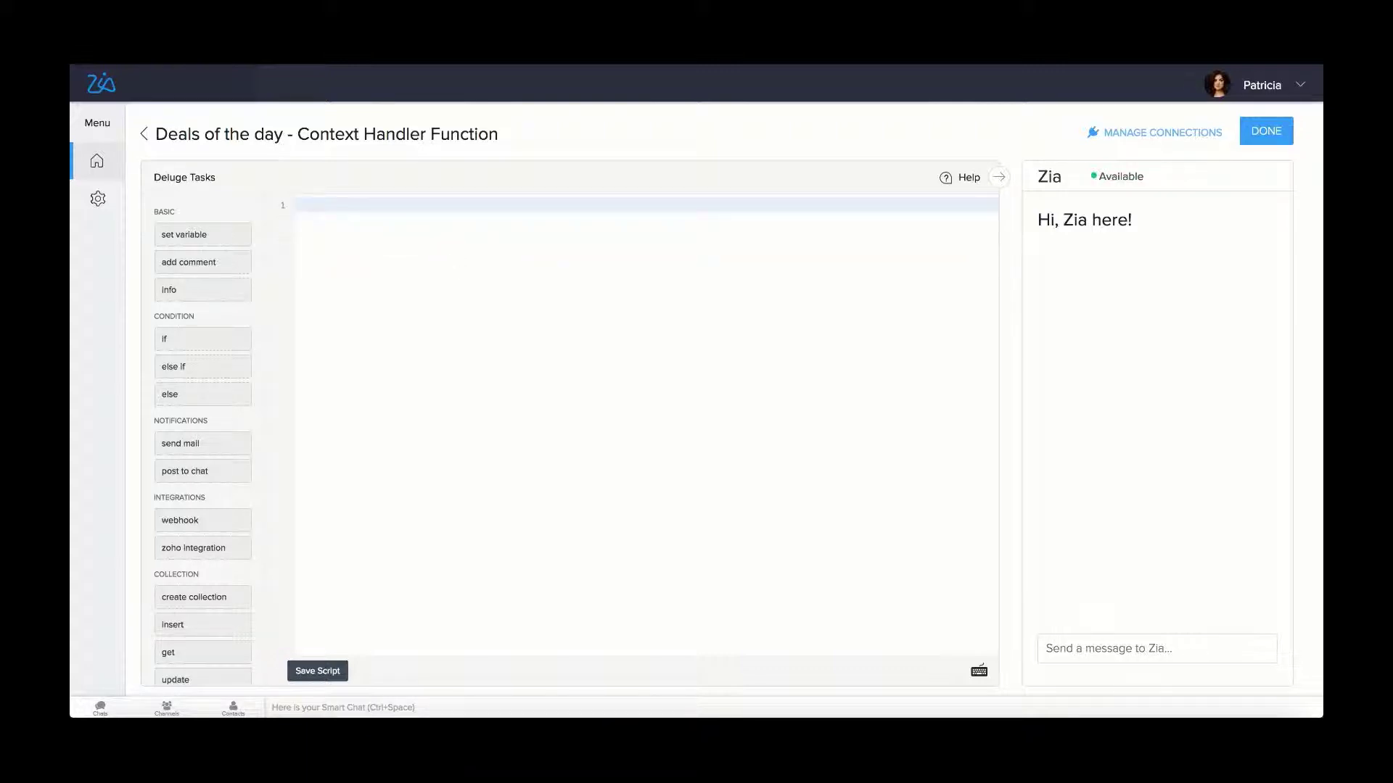
type("result = Map(); if (rating == null) {     response = Map();     response.put(\"action\", \"reply\");     response.put(\"replies\", {         \"Please give an rating for support.\"     });     response.put(\"input\", {         \"type\": \"star-rating\",         \"level\": \"5\"     });     prompt = Map();     prompt.put(\"param_name\", \"rating\");     prompt.put(\"data\", response);     result.put(\"prompt\", prompt); } result.put(\"todo\", \"prompt\"); return result;")
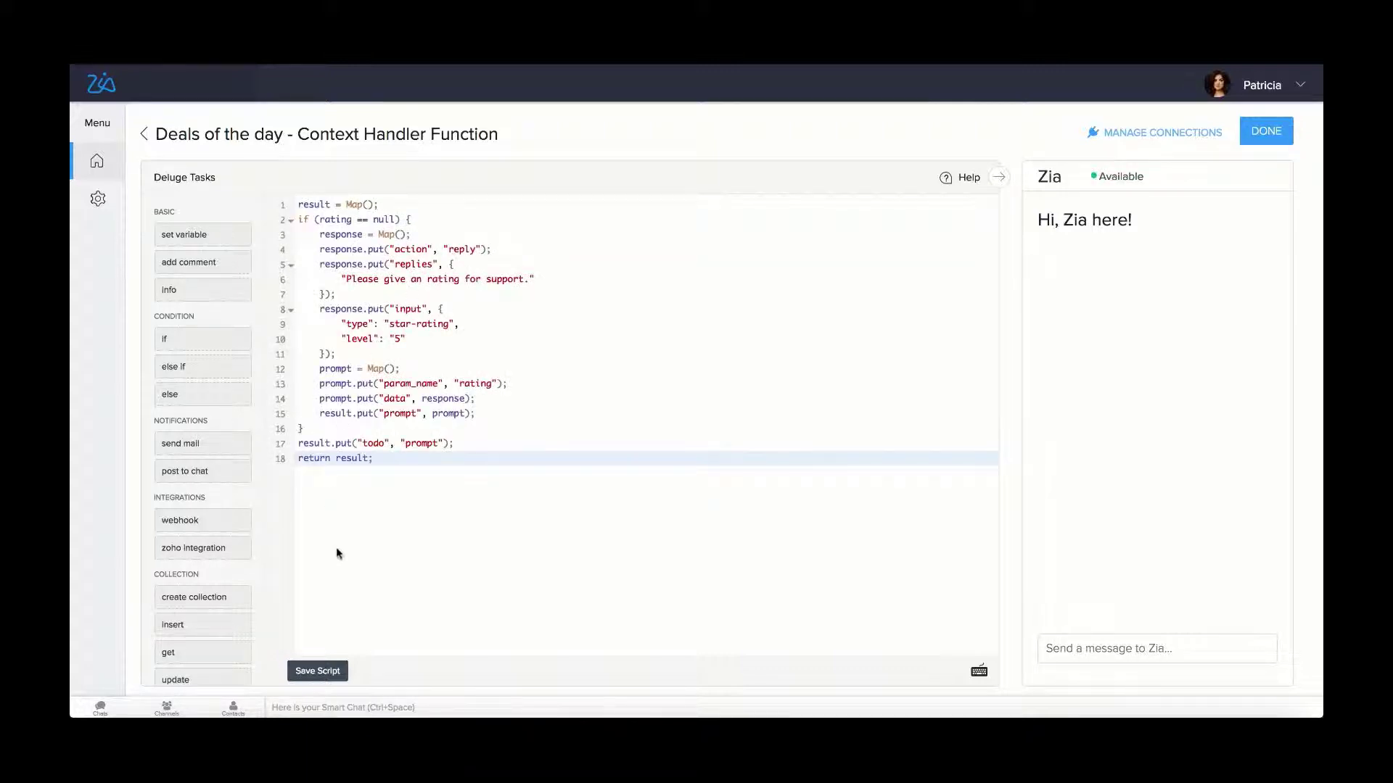
left_click(312, 671)
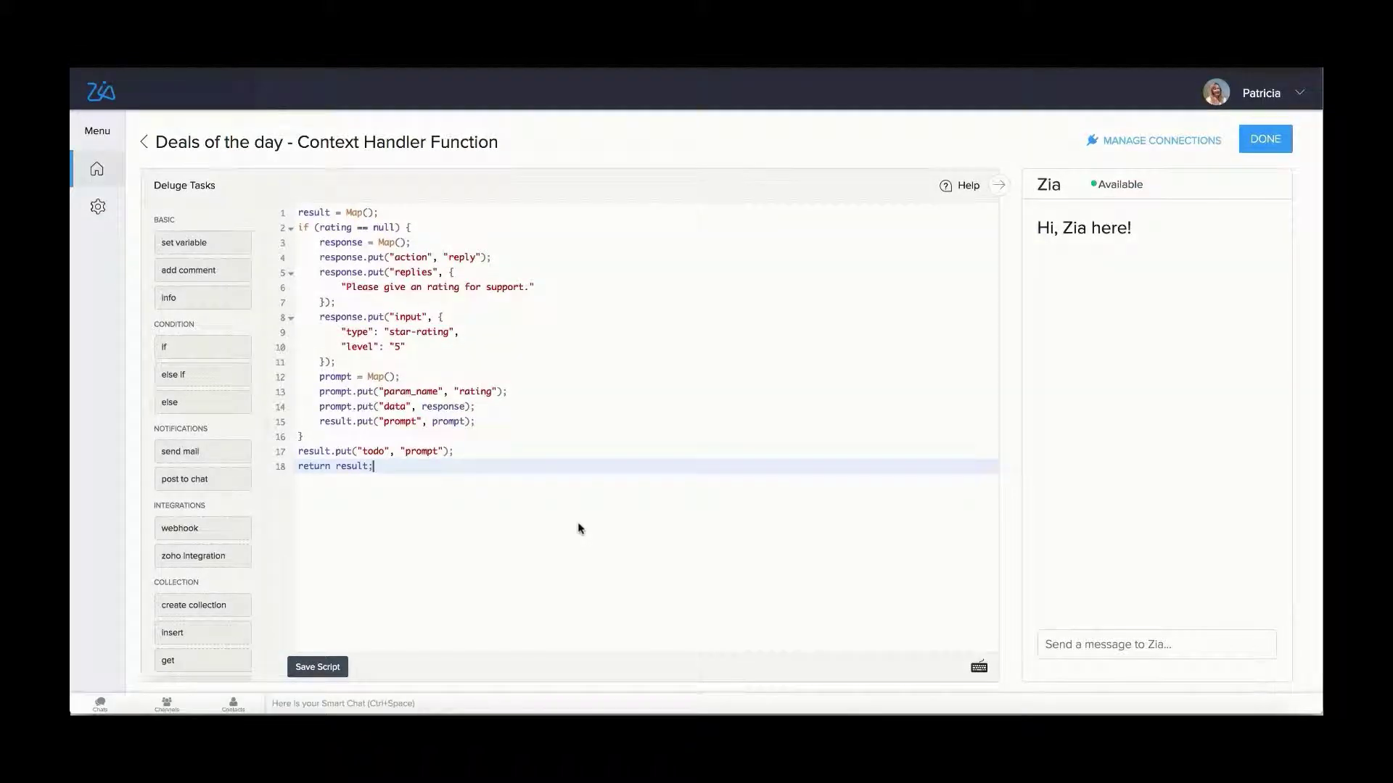
left_click(1259, 133)
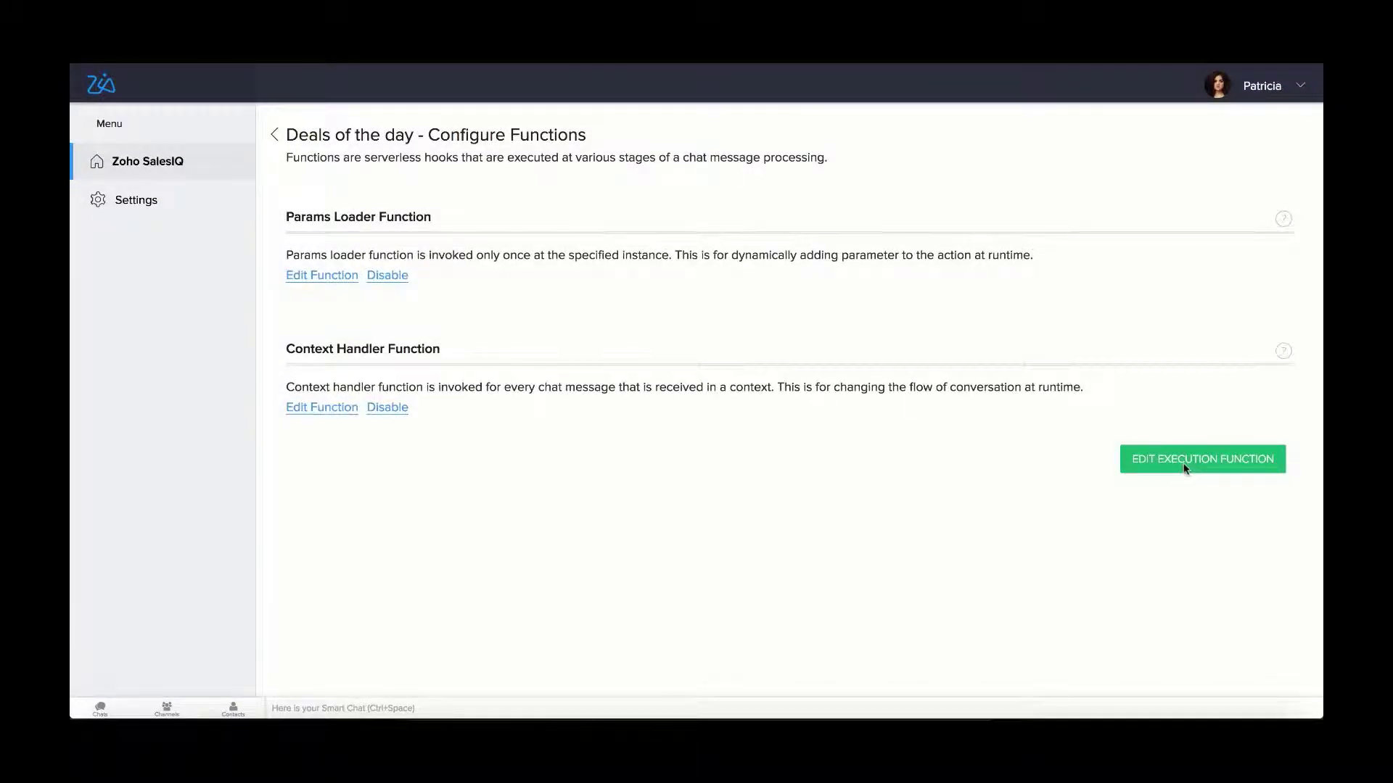
Replace the default execution code with the 'Please rate us for our support' star-rating script and save.
left_click(1184, 466)
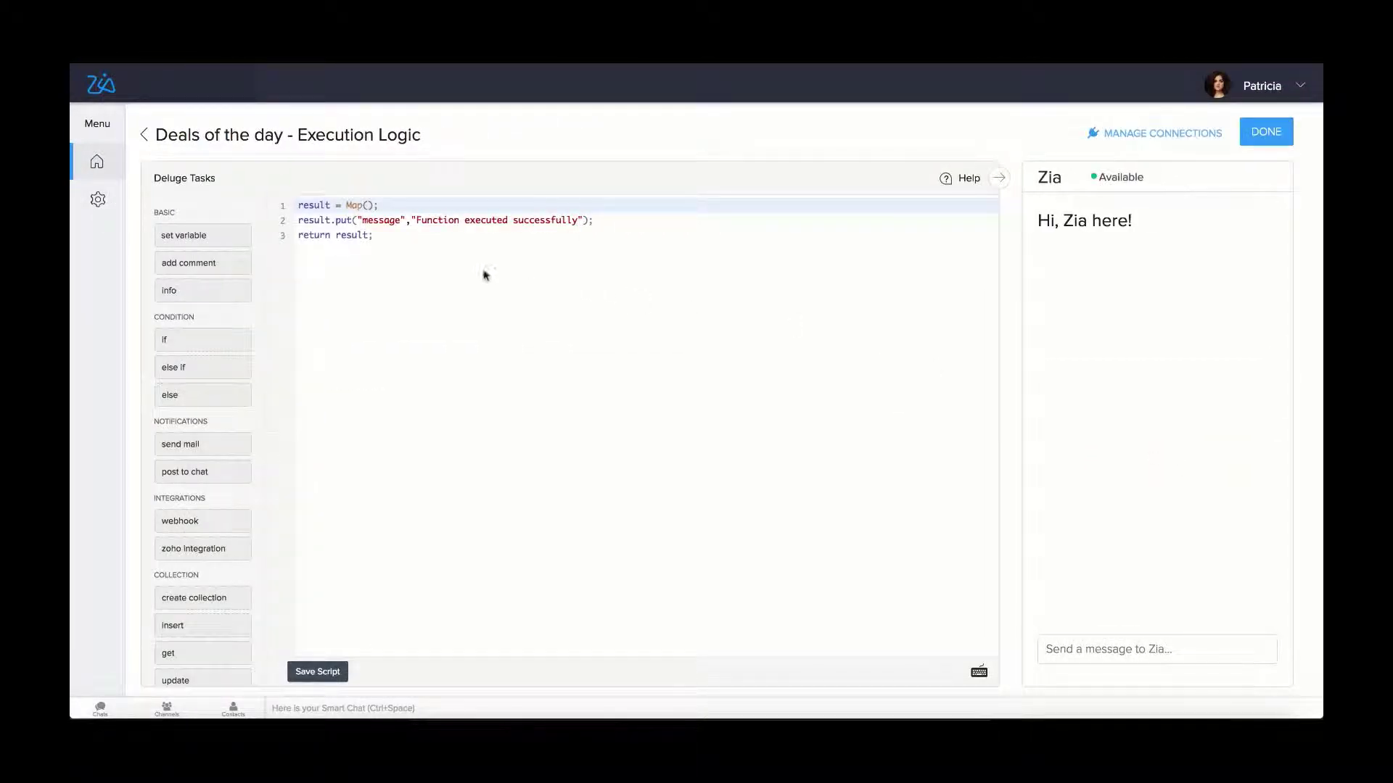
left_click(485, 274)
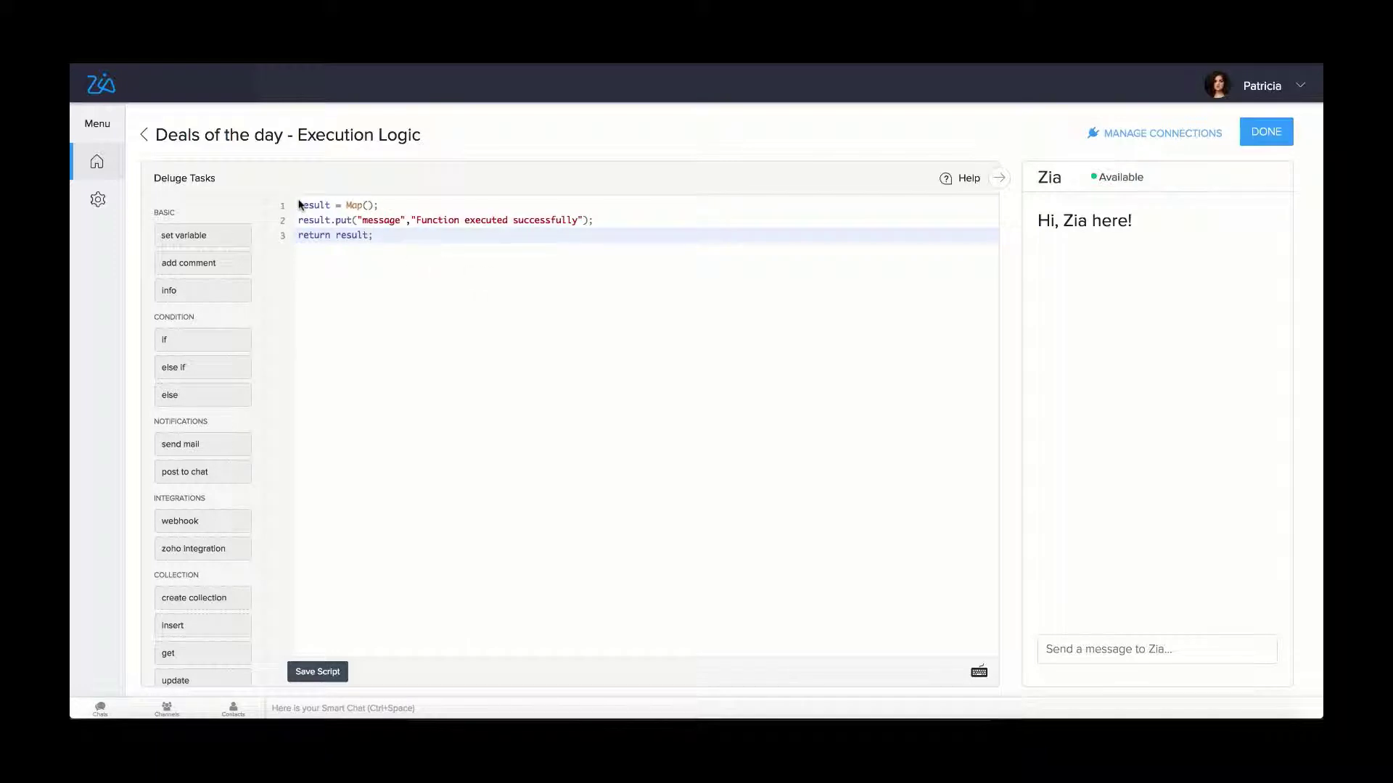
left_click_drag(299, 205, 389, 239)
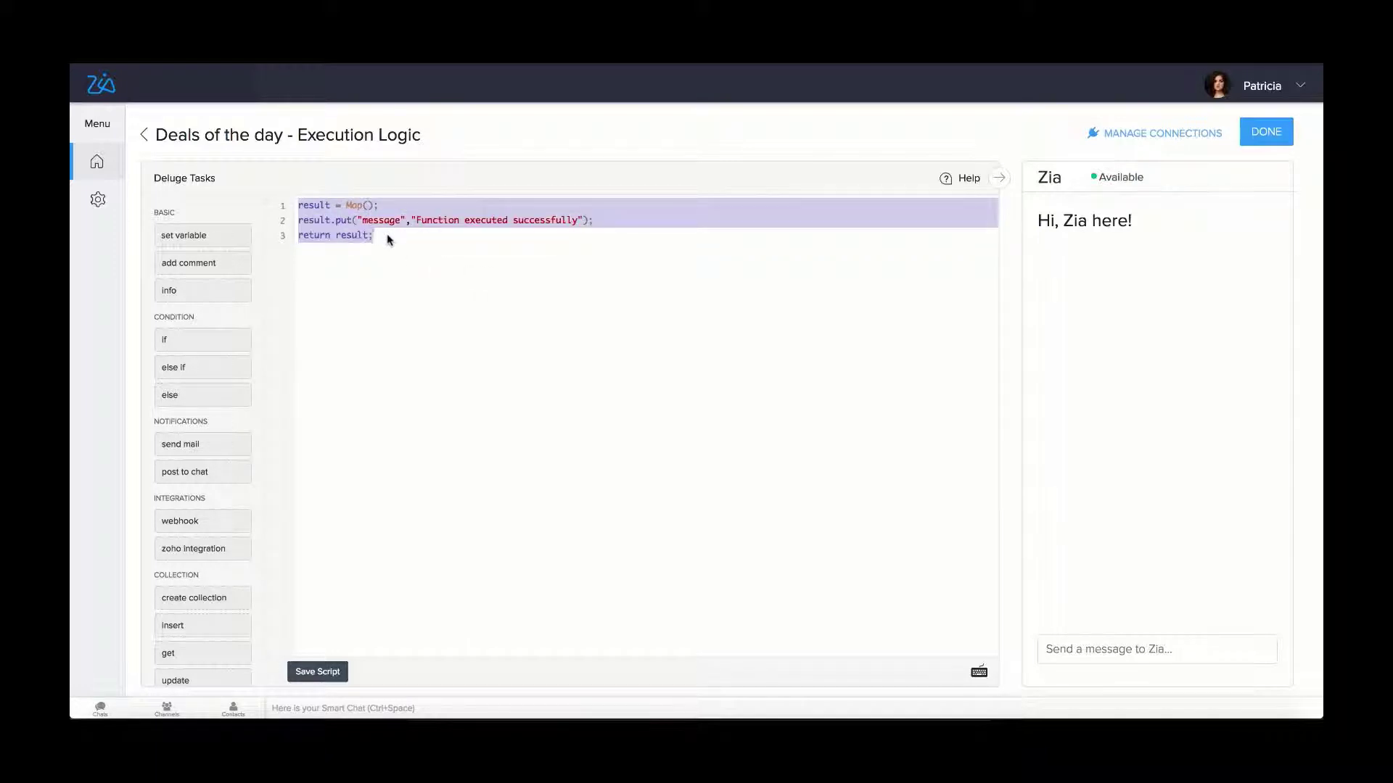
key("BackSpace")
type("result = Map(); response = Map(); response.put(\"action\", \"reply\"); response.put(\"replies\", {     \"Please rate us for our support\" }); response.put(\"input\", {     \"type\": \"star-rating\",     \"level\": \"5\" }); result.put(\"data\", response); return result;")
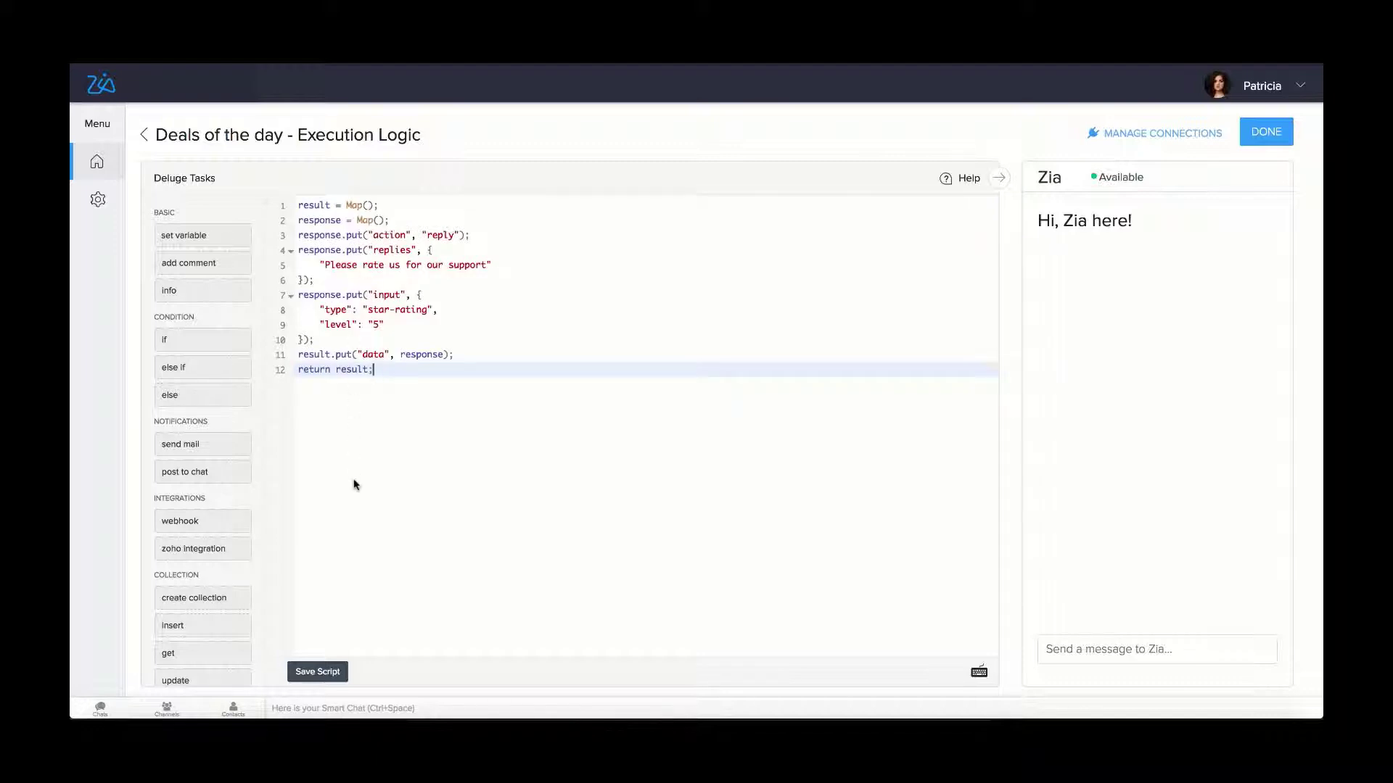
left_click(319, 673)
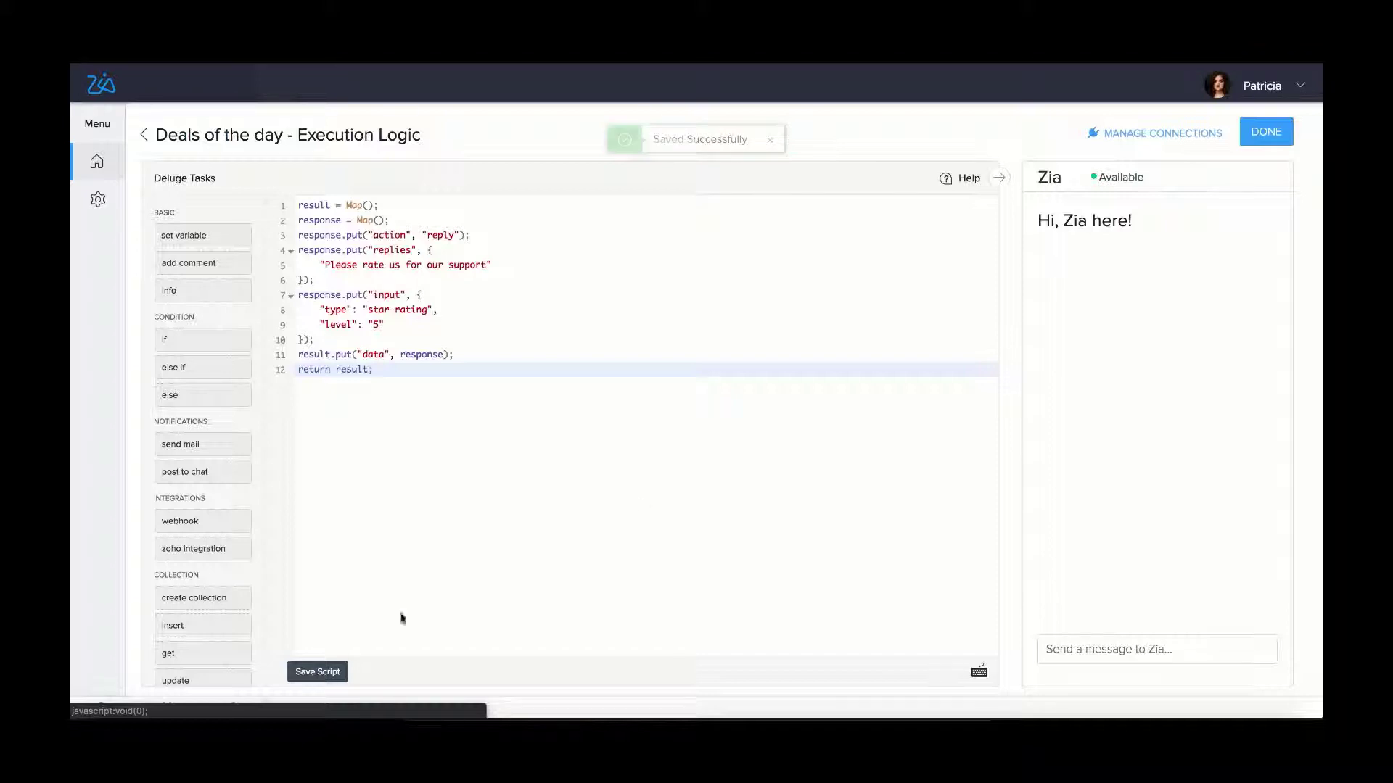
left_click(1259, 142)
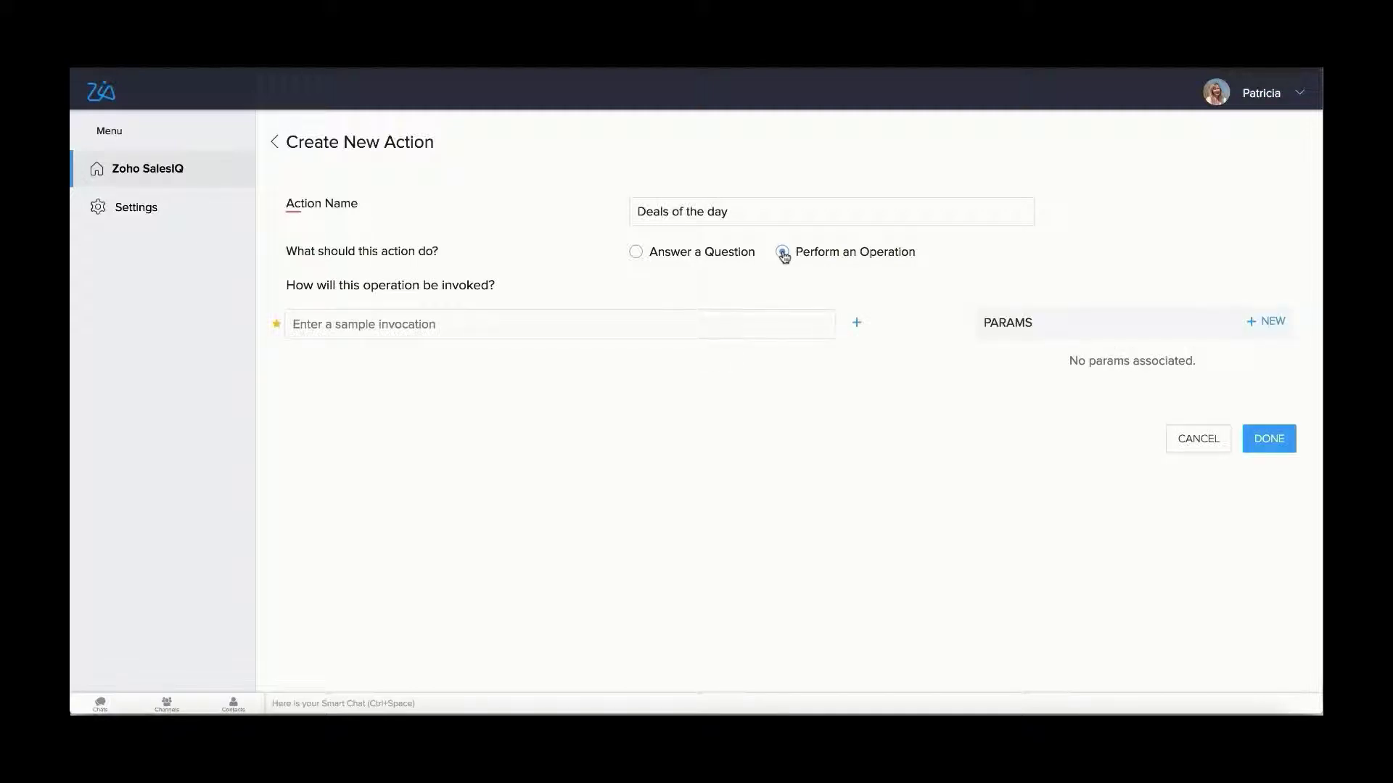
Make the action answer by fetching data, with the sample question 'Any deals of the day?'.
left_click(635, 252)
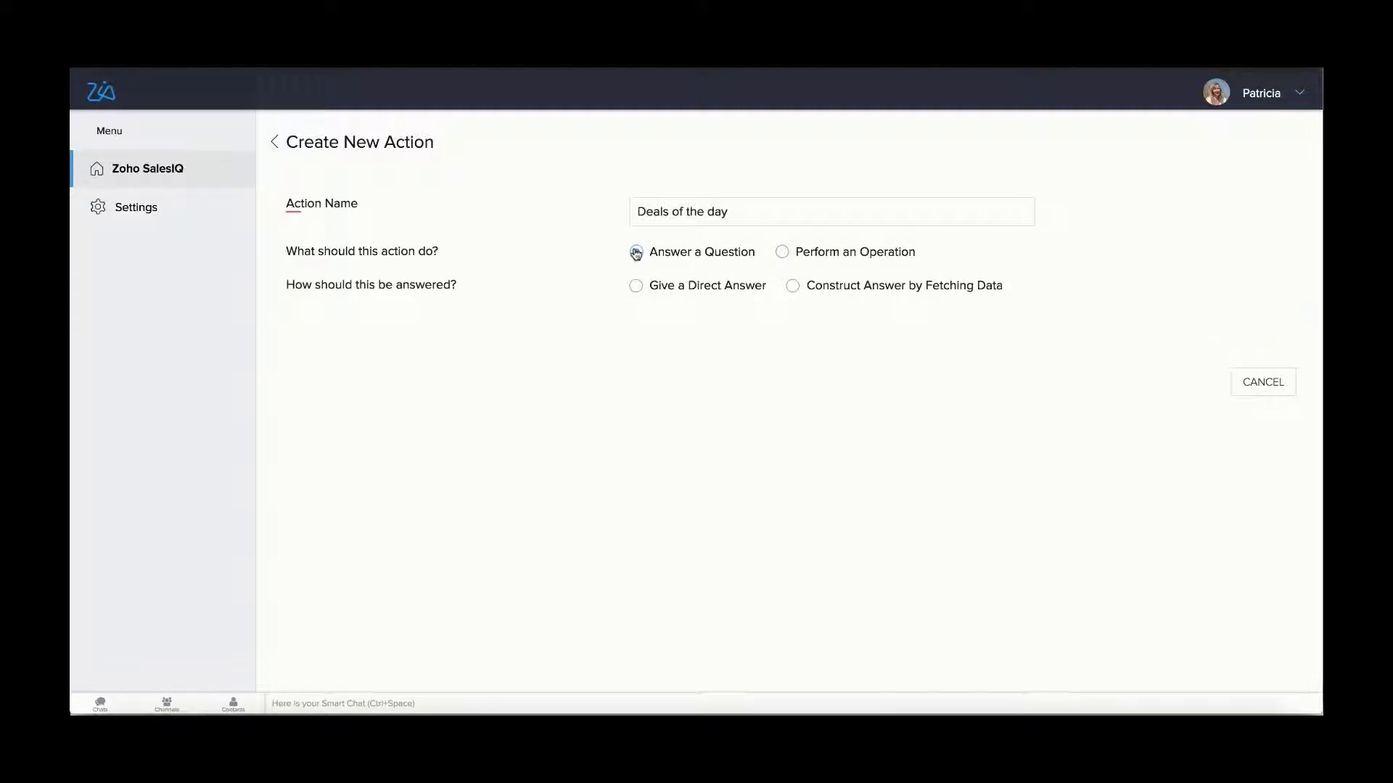
left_click(793, 287)
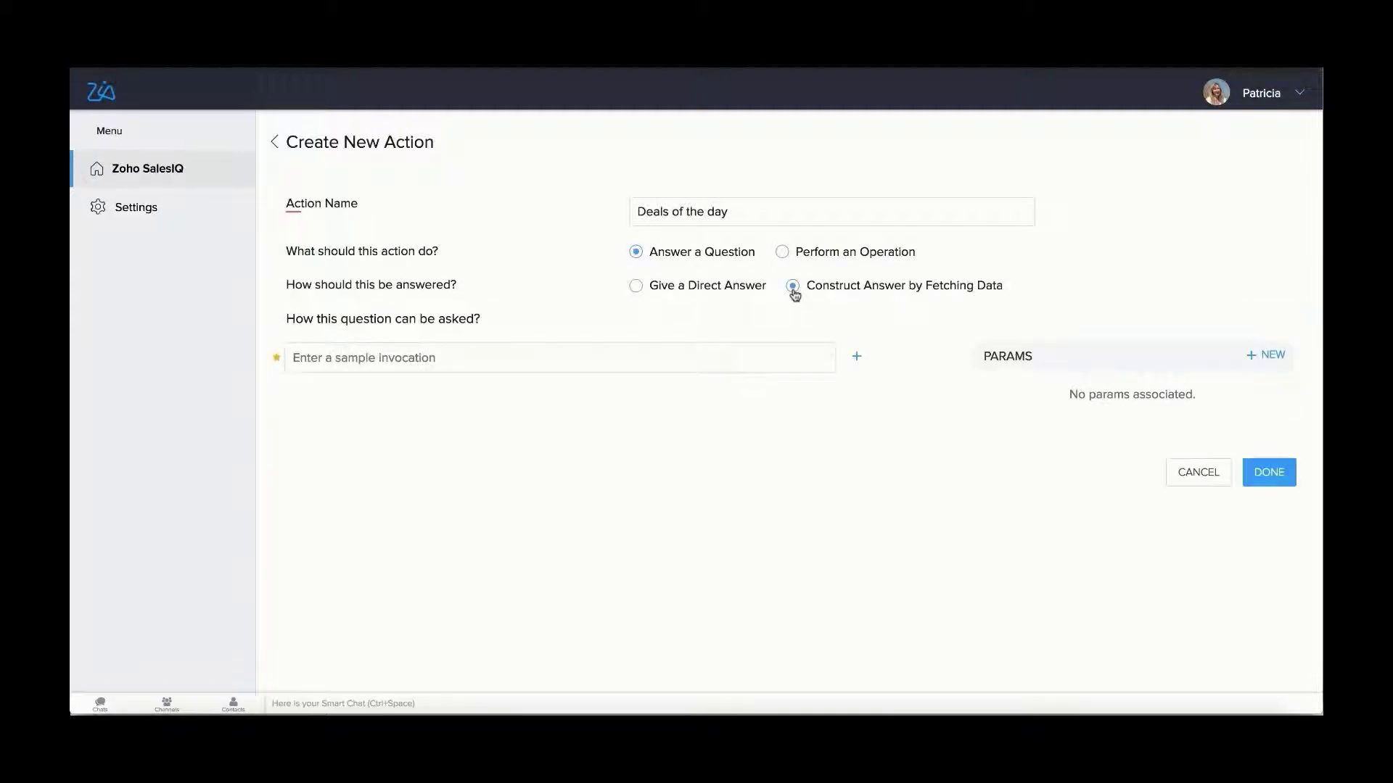
left_click(710, 357)
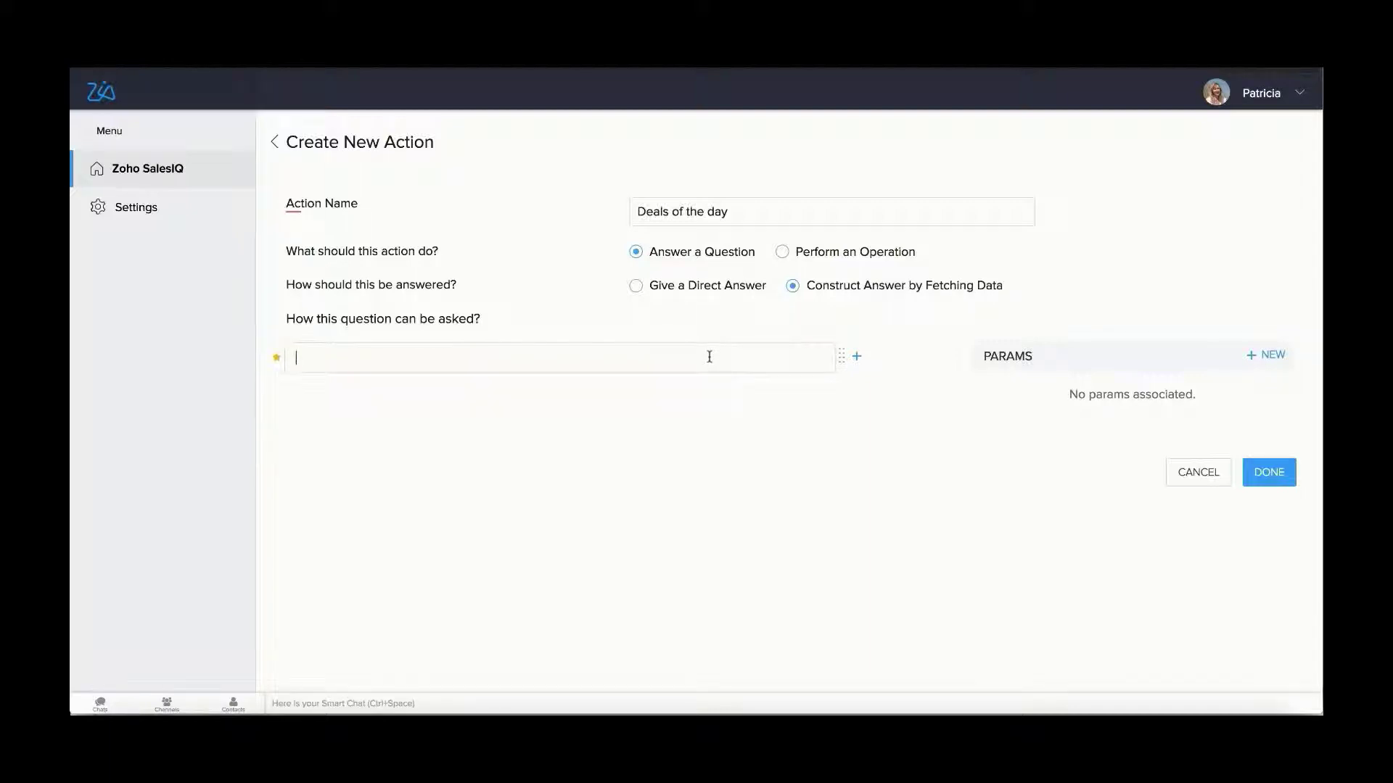
type("Any deals of the day?")
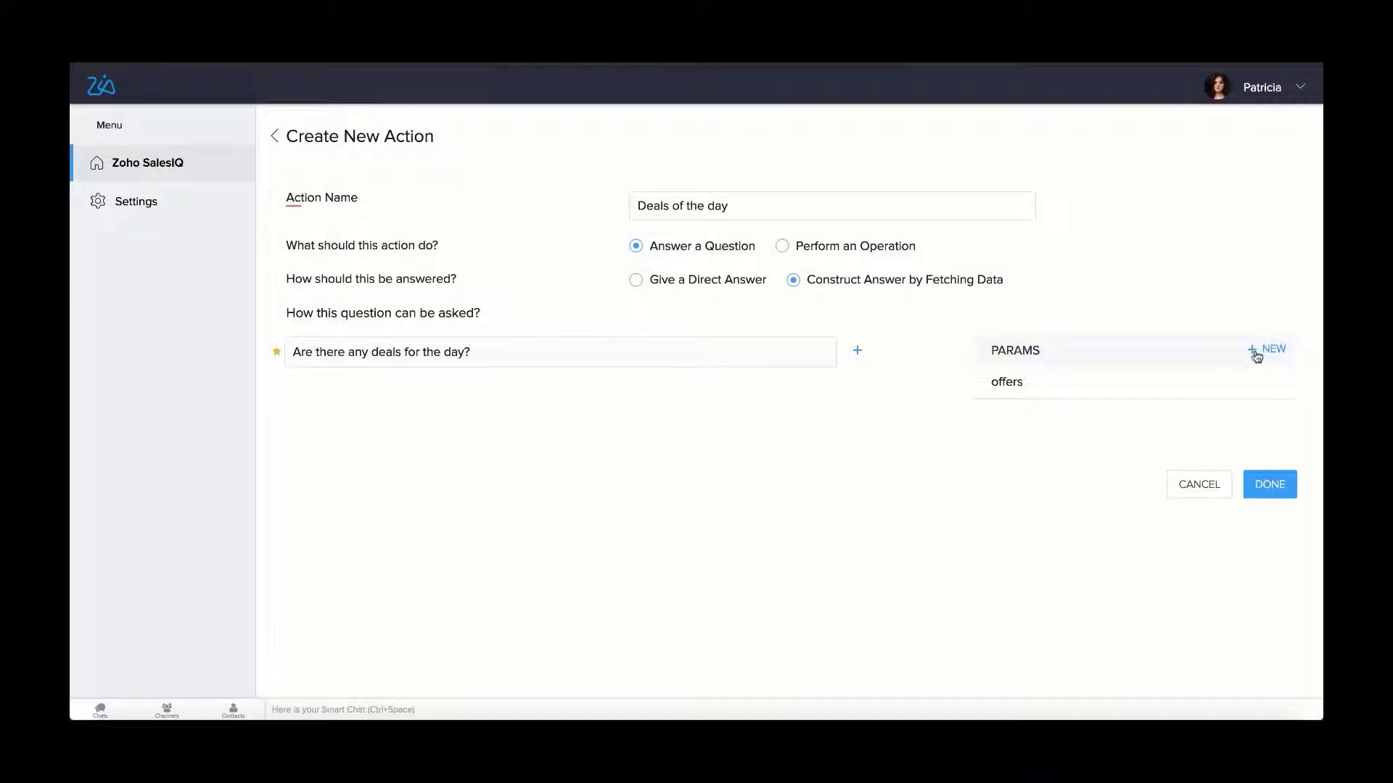
Add a Number parameter 'combos' prompting 'Great combos for the day' and save the action.
left_click(1265, 356)
type("combos")
left_click(707, 251)
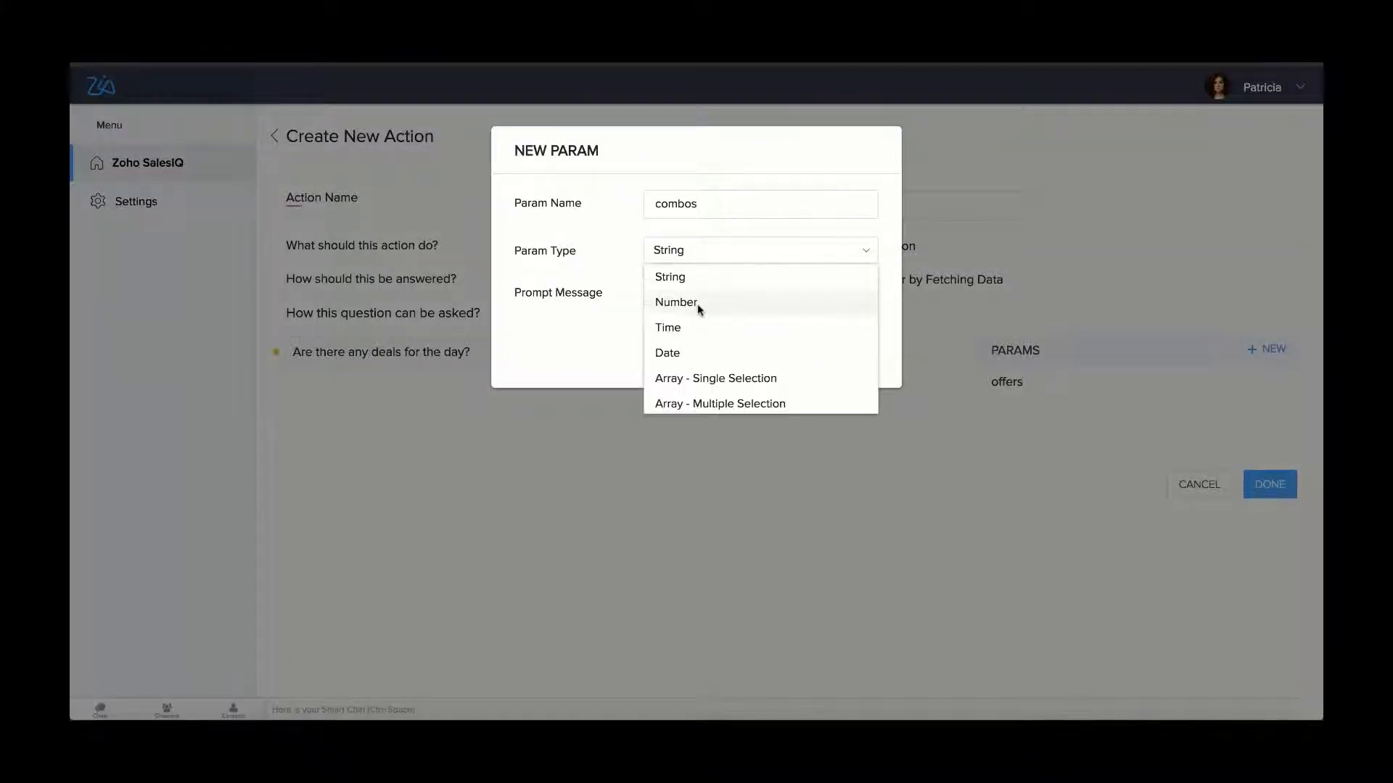
left_click(696, 302)
left_click(694, 299)
type("Great combos for the day")
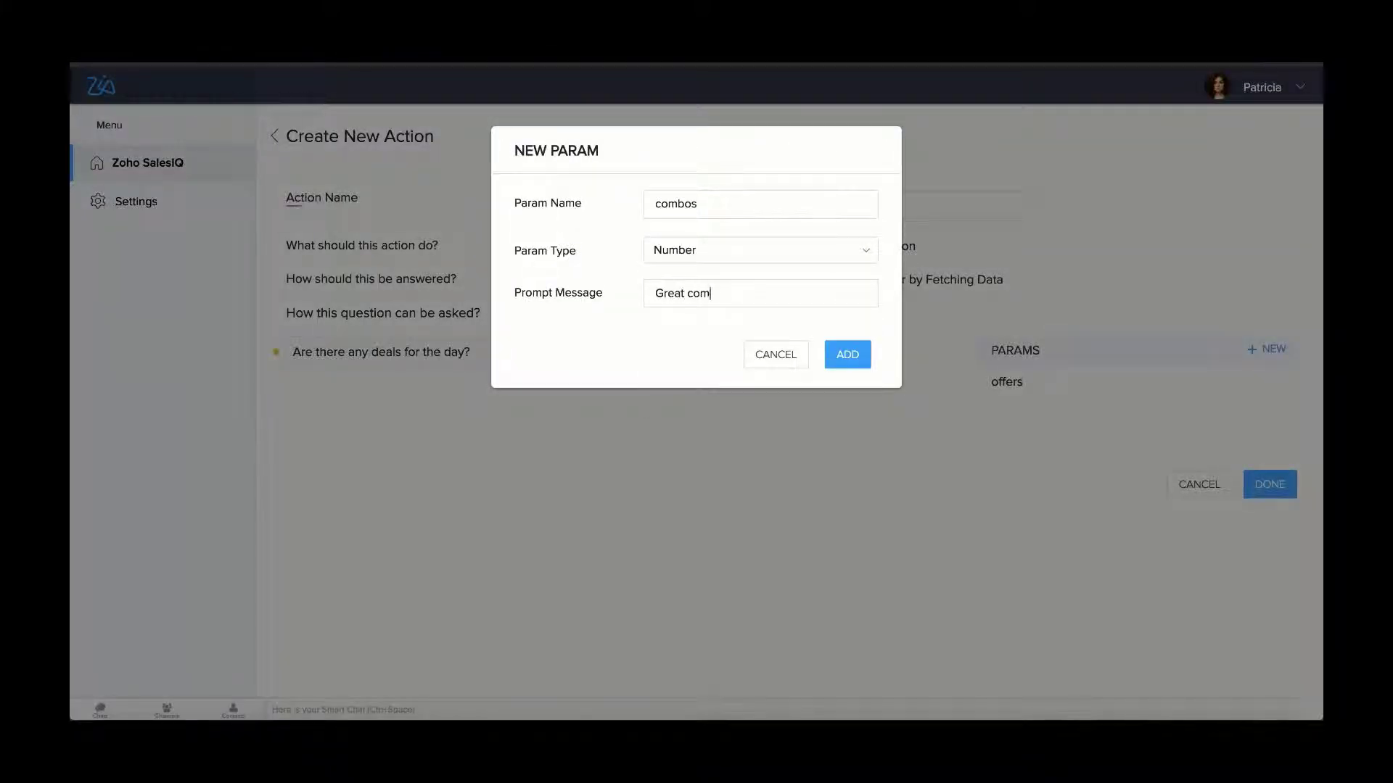
left_click(846, 354)
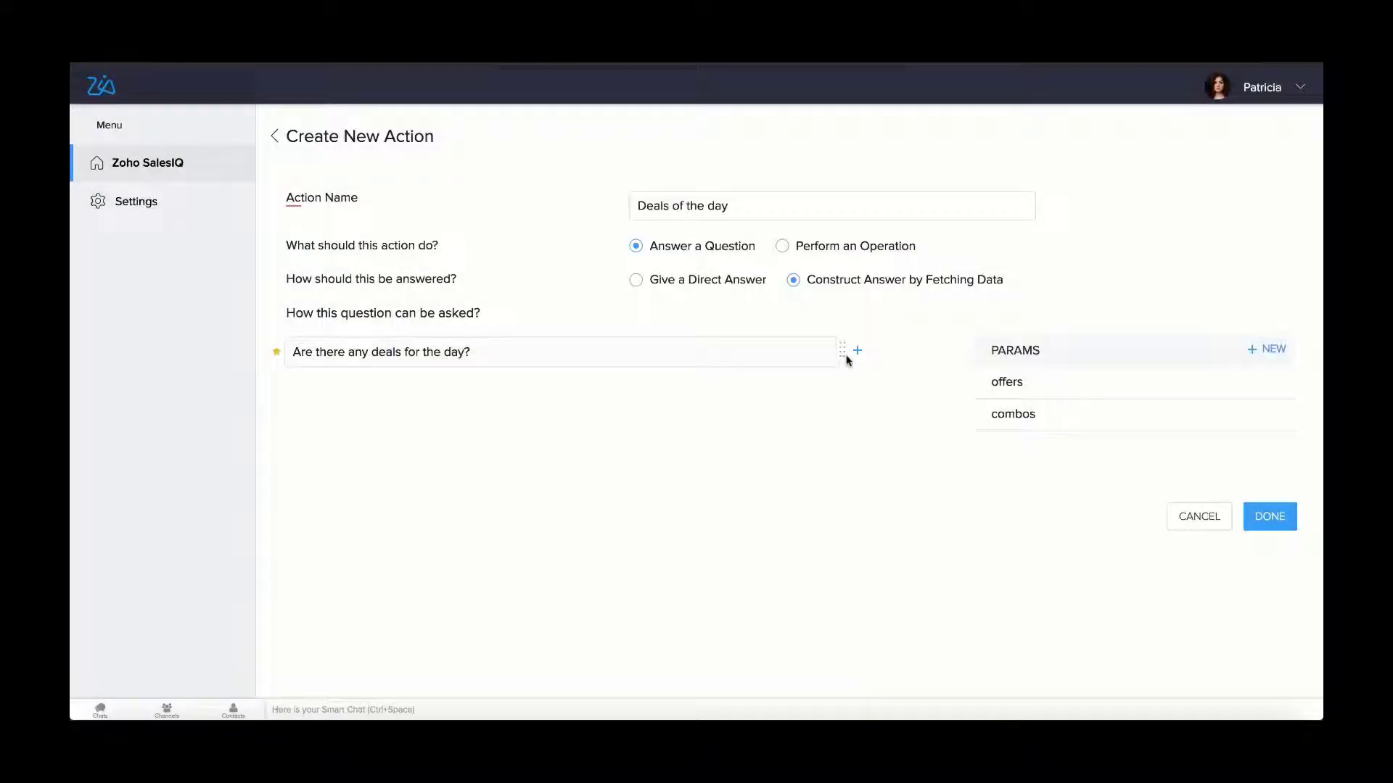
left_click(1266, 492)
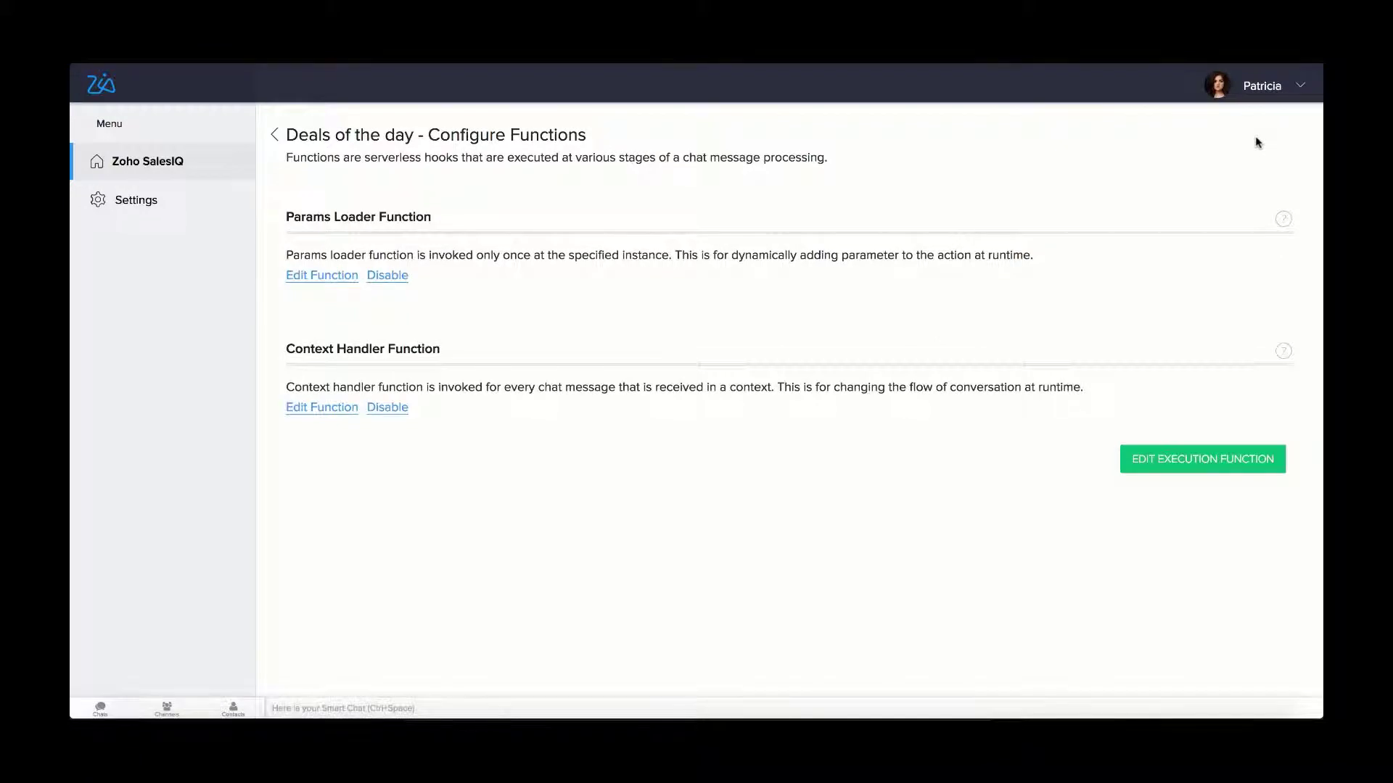
Return to the Zapp bot, update it, and dismiss the success message.
left_click(277, 137)
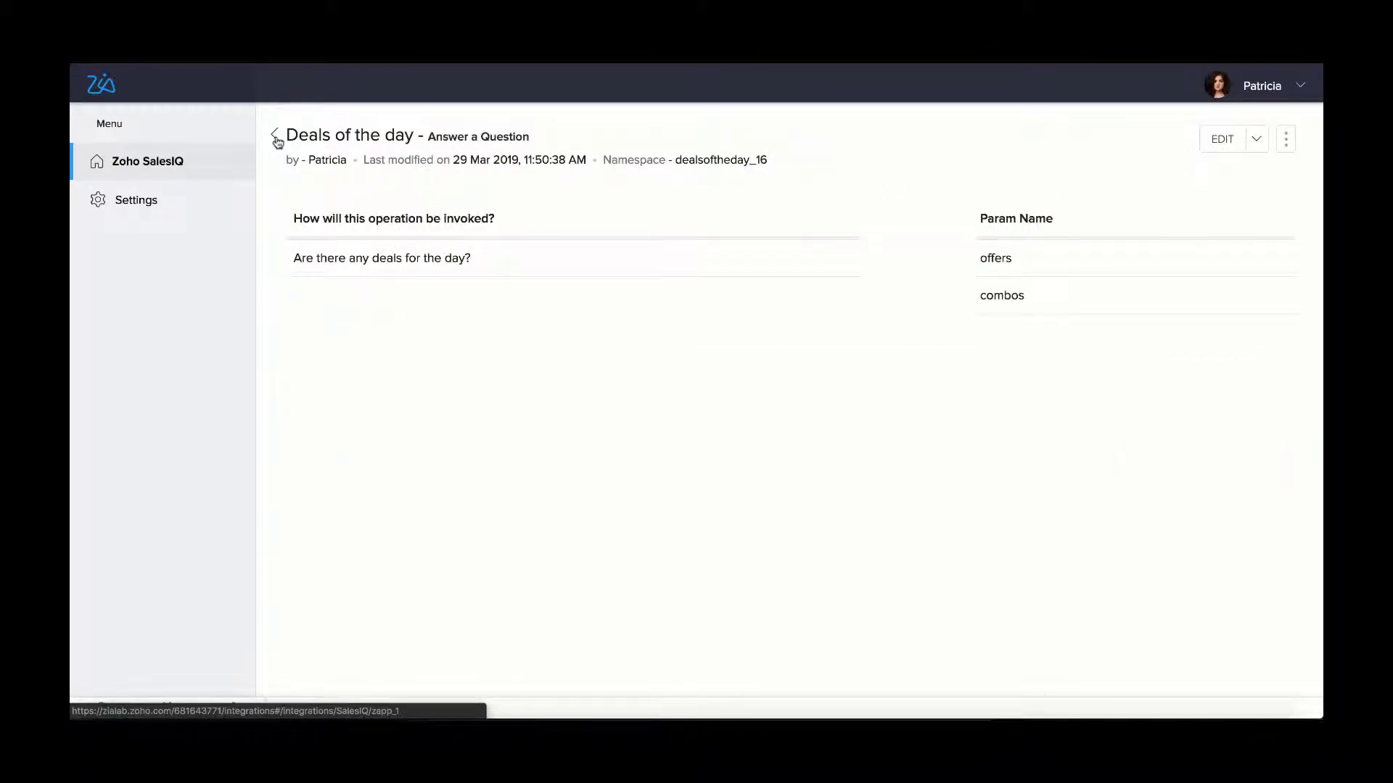
left_click(276, 138)
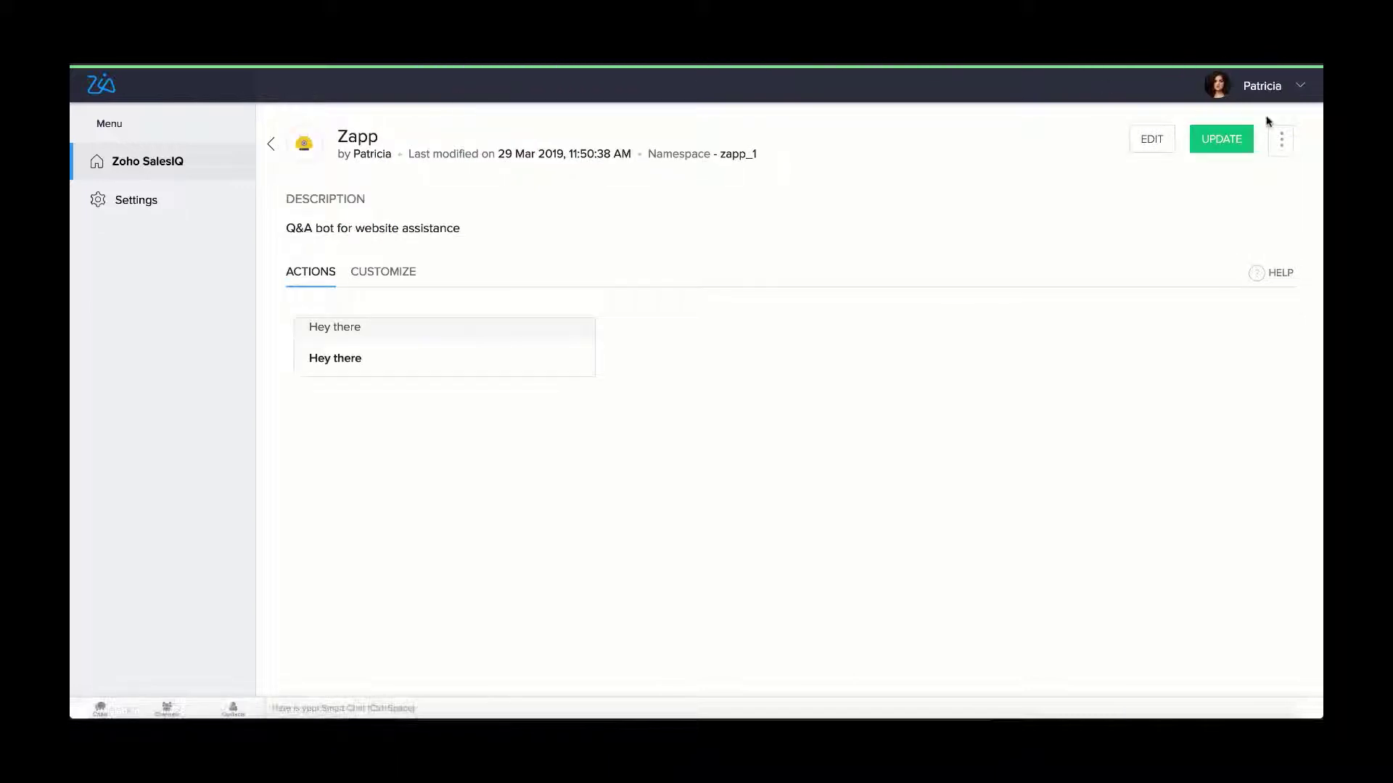
left_click(1216, 141)
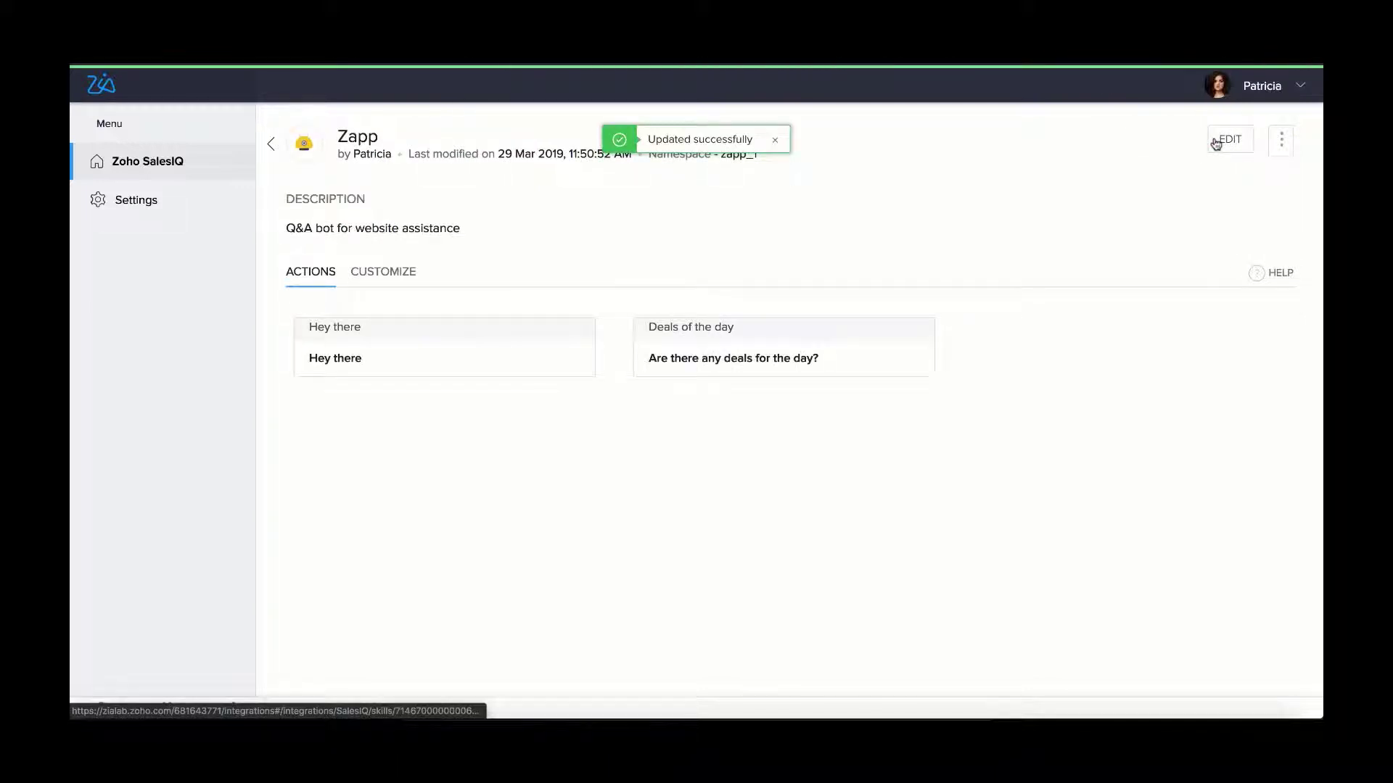
left_click(776, 141)
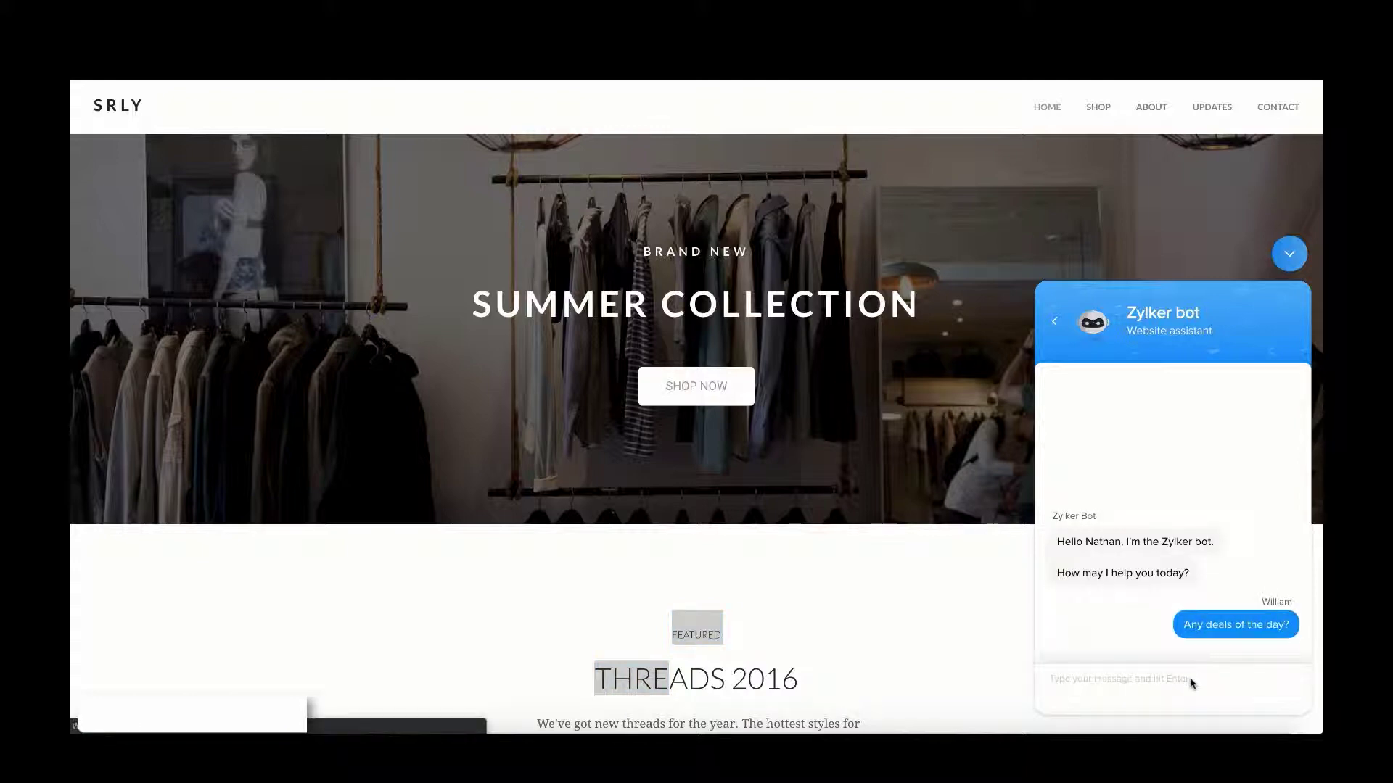
Send offer 2 in the website chat to get the flat 50% summer clothing discount reply.
type("2")
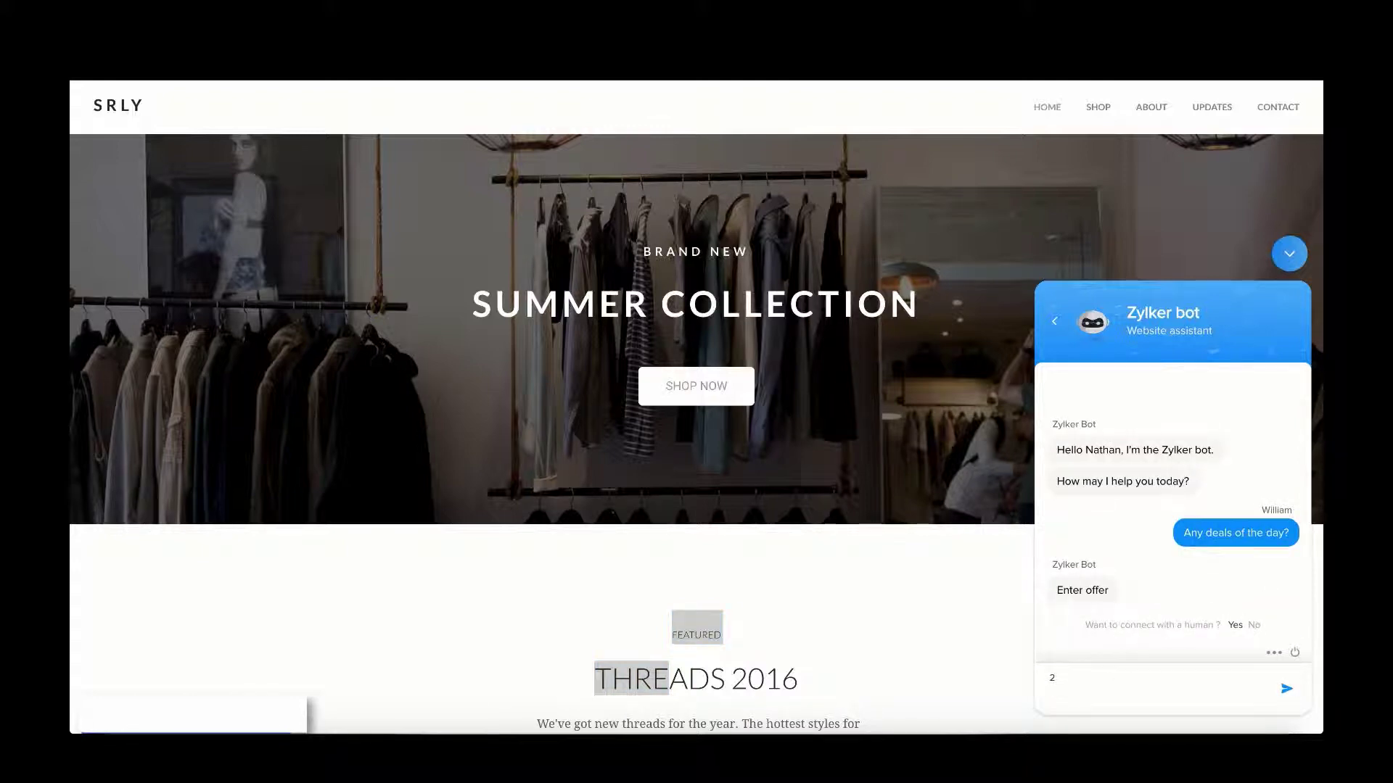
key("Return")
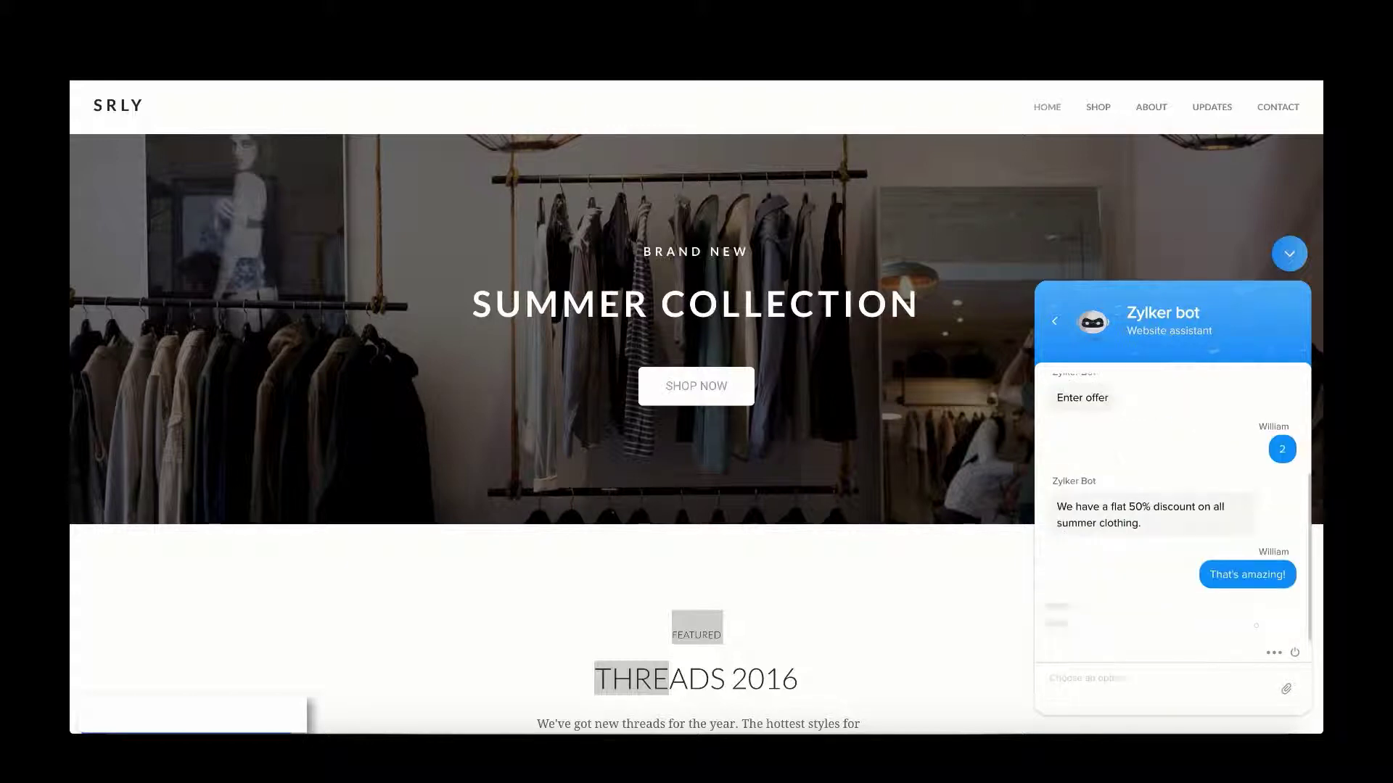